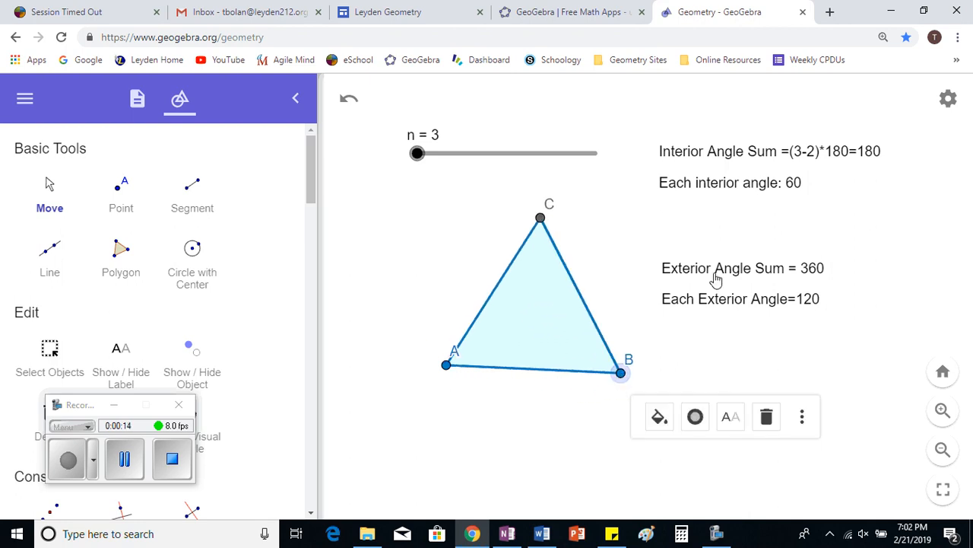
Shrink the equilateral triangle by moving vertex B closer to vertex A
left_click(888, 179)
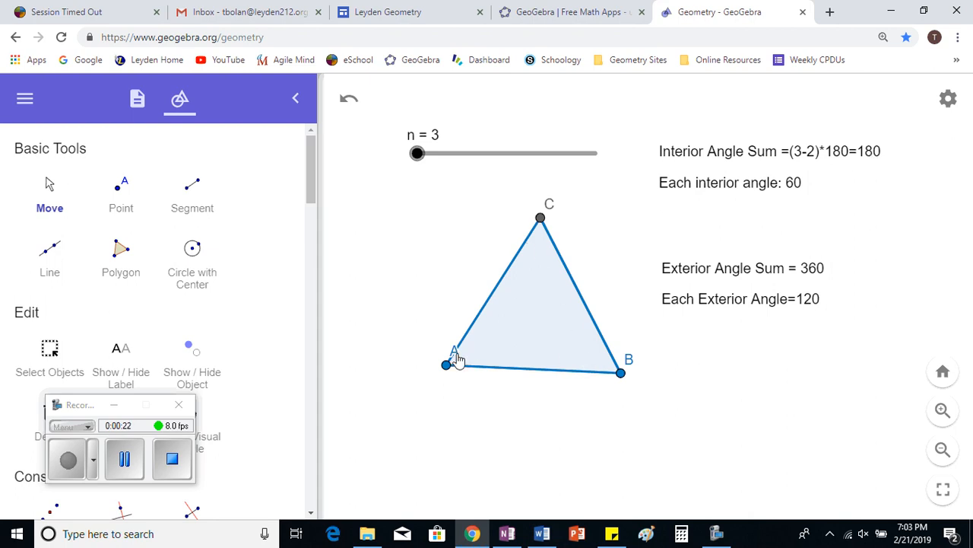
left_click(719, 190)
left_click(806, 216)
left_click(817, 274)
left_click(854, 293)
left_click_drag(621, 374, 484, 356)
left_click(564, 296)
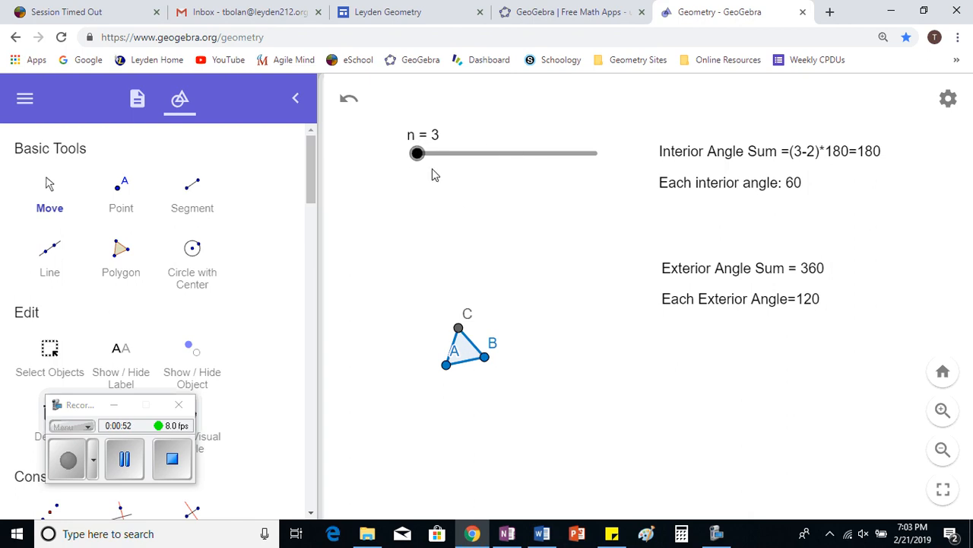
Set the slider to n = 9, enlarge the polygon by moving vertex B away from A, and check the angle texts
left_click_drag(419, 157, 483, 166)
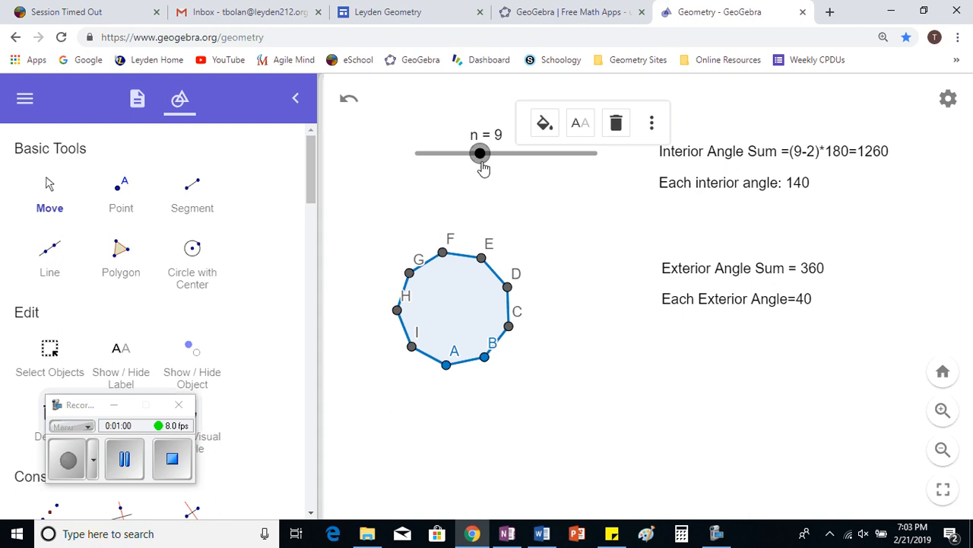
left_click_drag(484, 358, 511, 384)
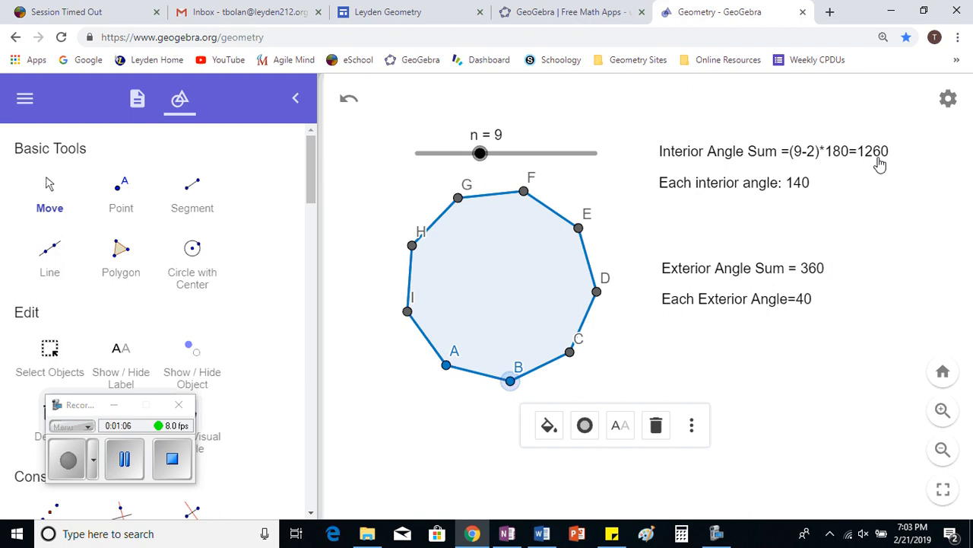
left_click(801, 186)
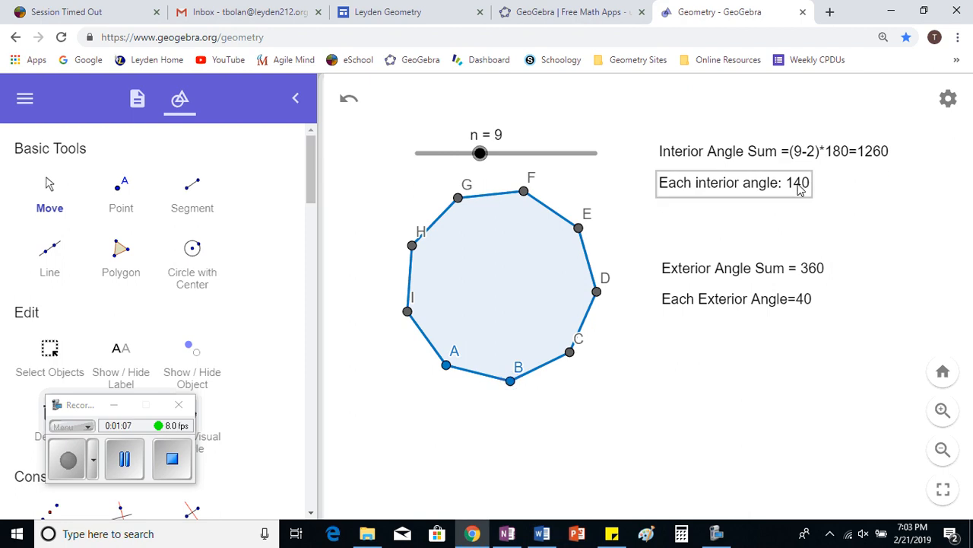
left_click(810, 270)
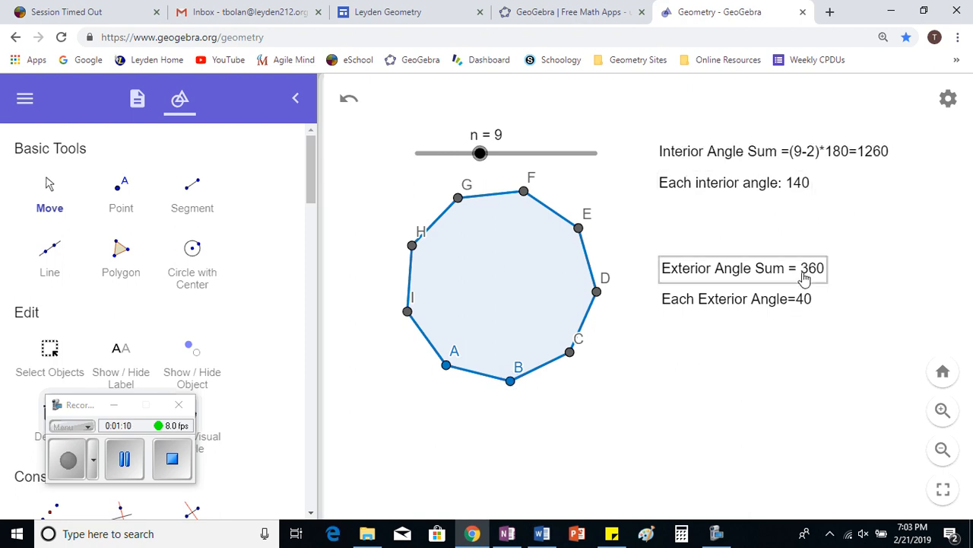
left_click(792, 304)
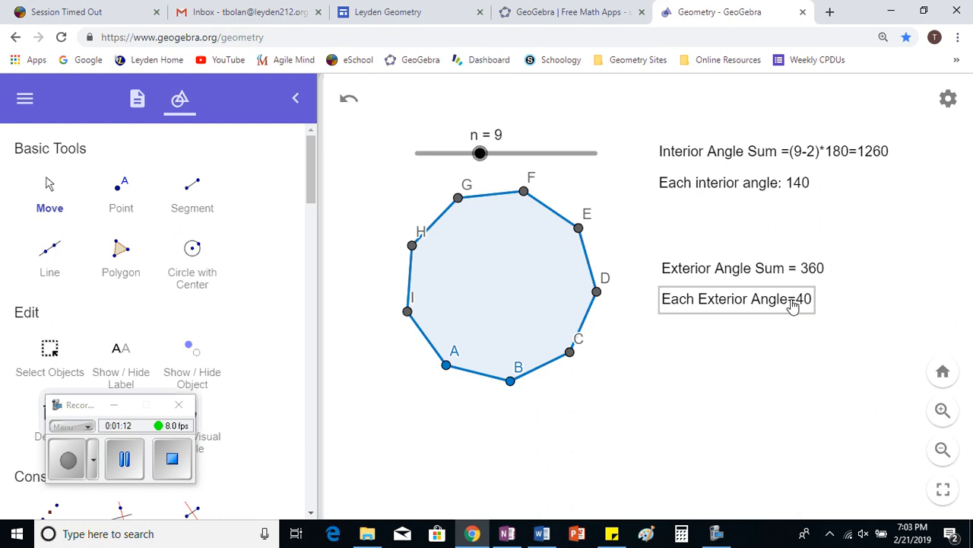
left_click(756, 349)
Set the slider to n = 5 to turn the shape into a regular pentagon
left_click_drag(480, 153, 443, 165)
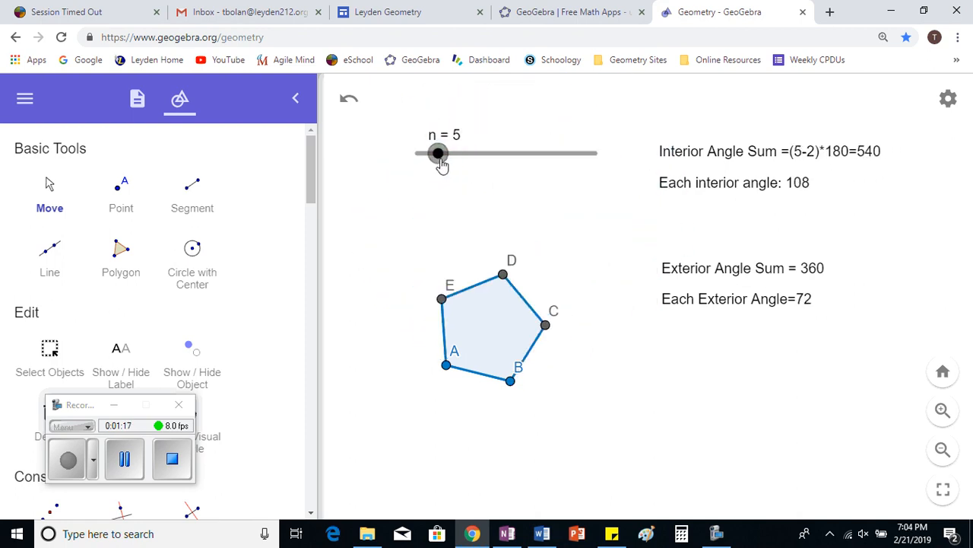
left_click(593, 231)
left_click(124, 458)
left_click(70, 460)
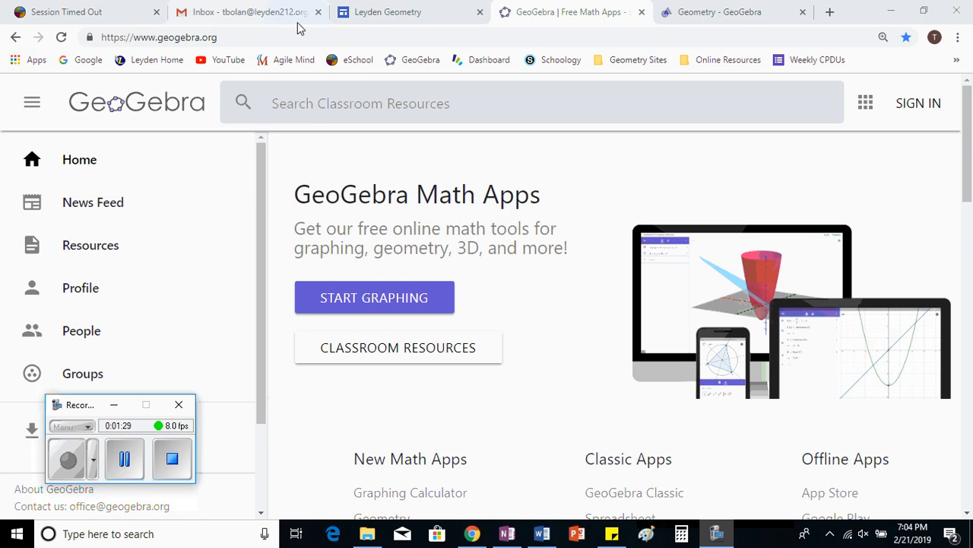
From the geogebra.org home page, open the Geometry app with a blank construction
left_click_drag(220, 36, 155, 38)
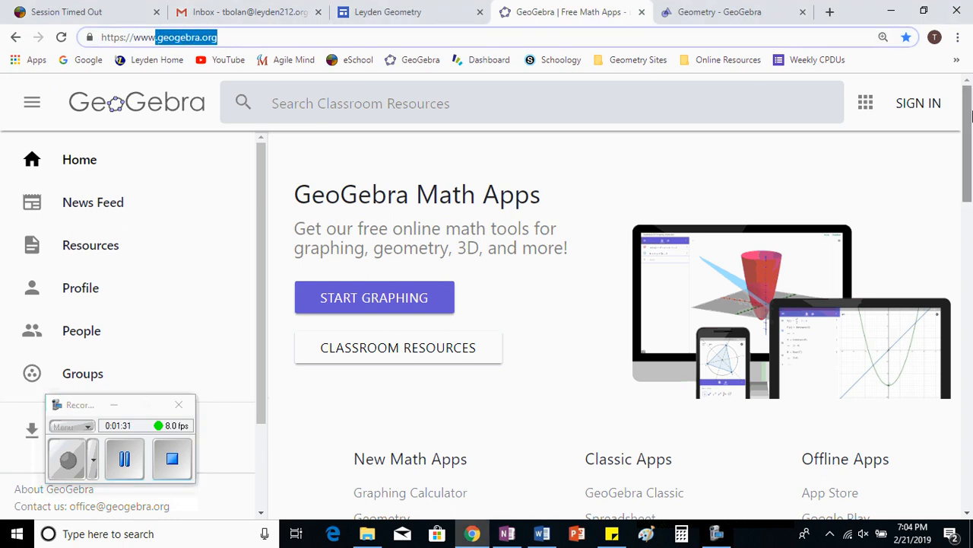
left_click_drag(969, 113, 969, 174)
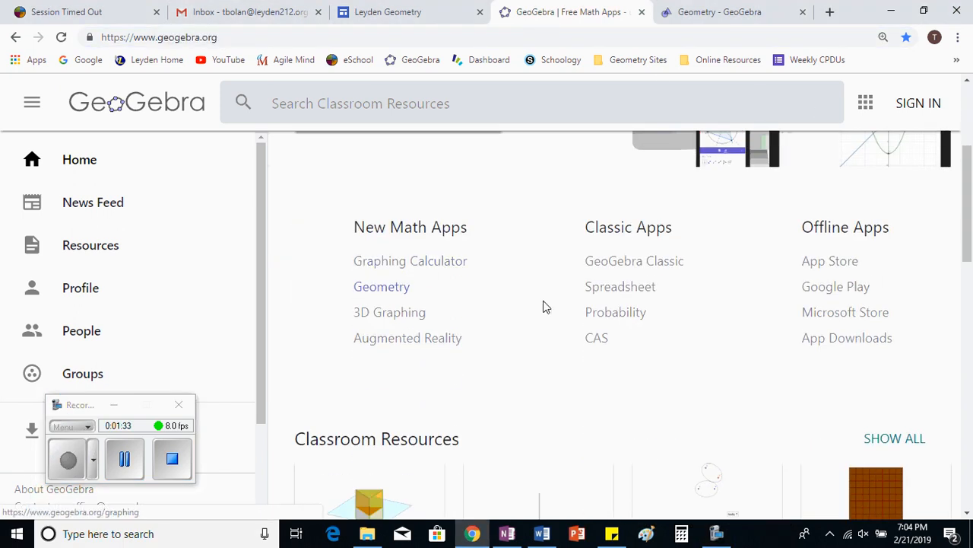
left_click(385, 290)
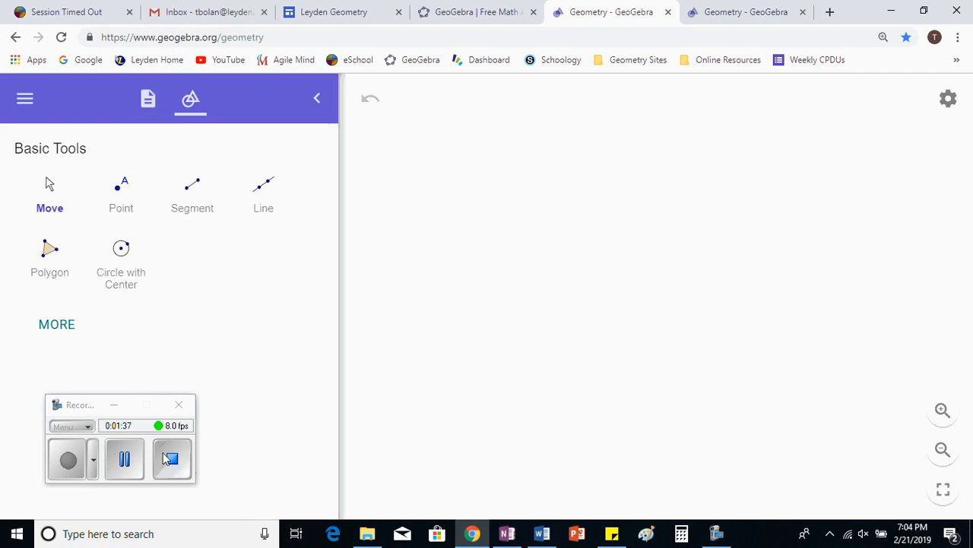
left_click(125, 458)
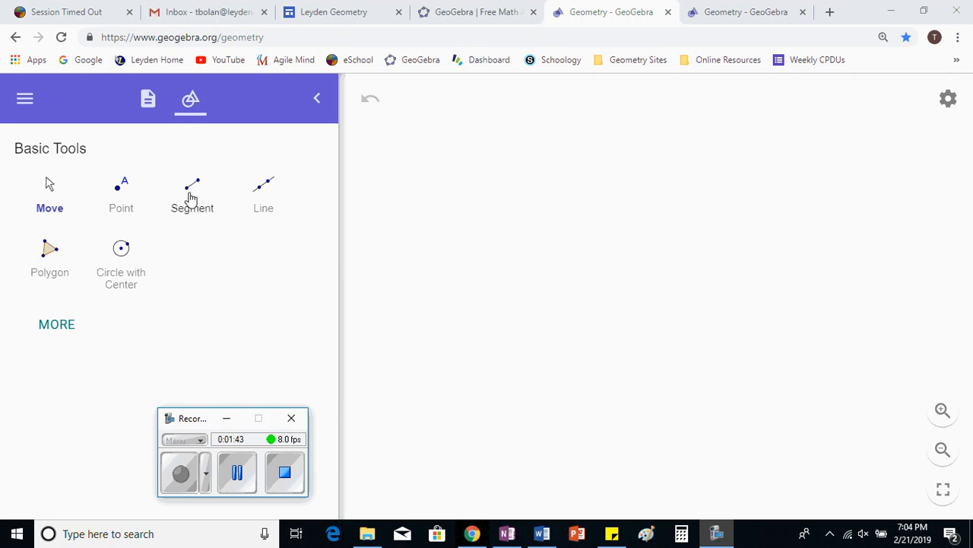
Expand the basic tool list until the complete set of construction tools is shown
left_click(55, 329)
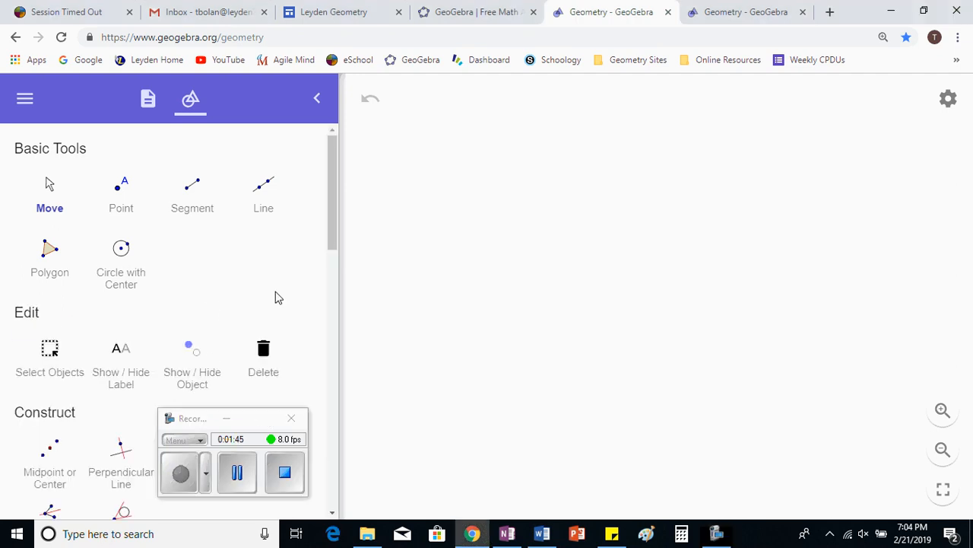
left_click_drag(330, 191, 350, 465)
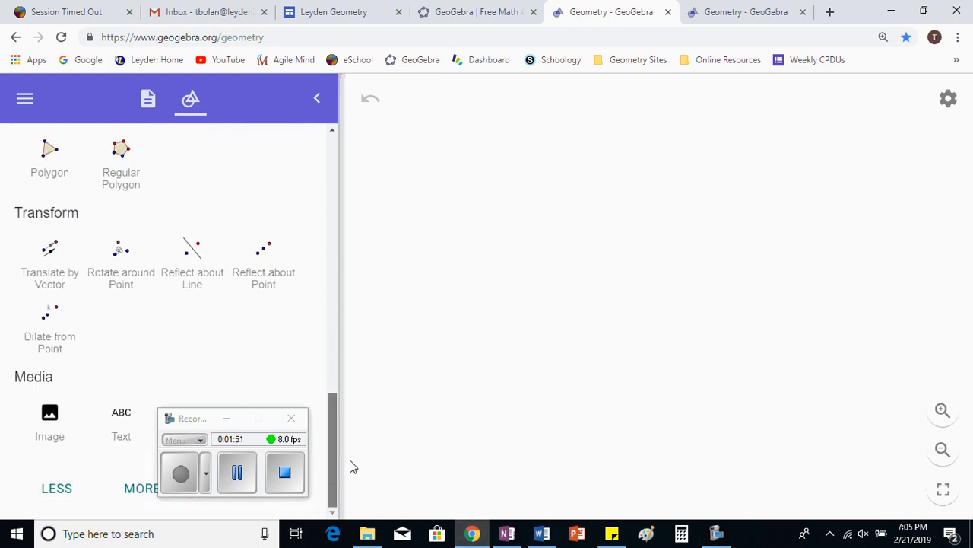
left_click(143, 487)
left_click_drag(190, 419, 155, 503)
Create a slider named n in the upper part of the canvas, with a minimum of 3 and a new maximum
left_click_drag(333, 321, 341, 221)
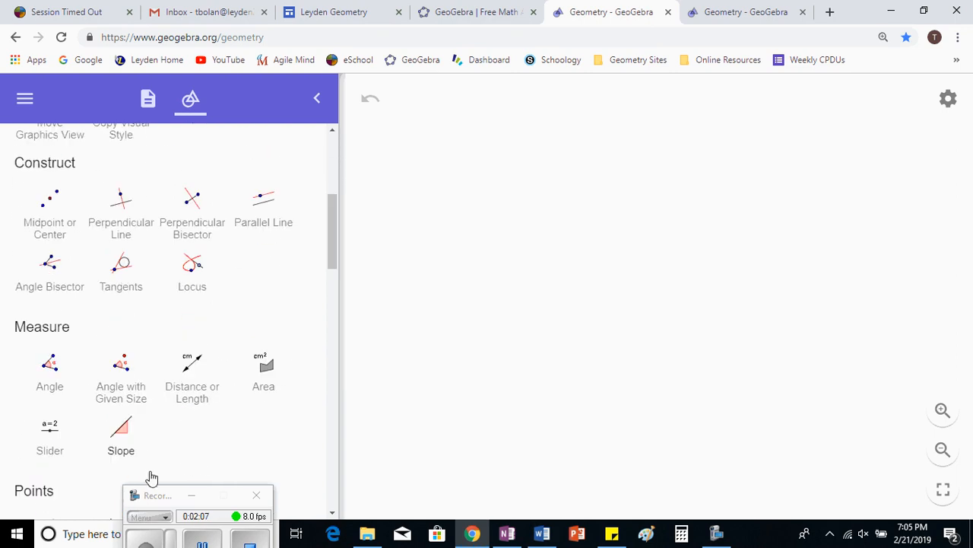
scroll(92, 396, "down", 2)
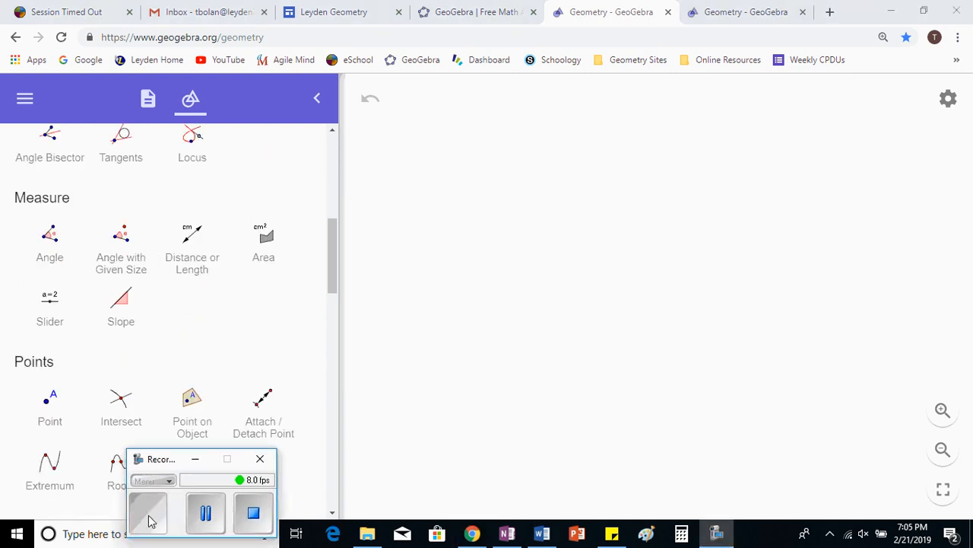
left_click(46, 310)
left_click(491, 166)
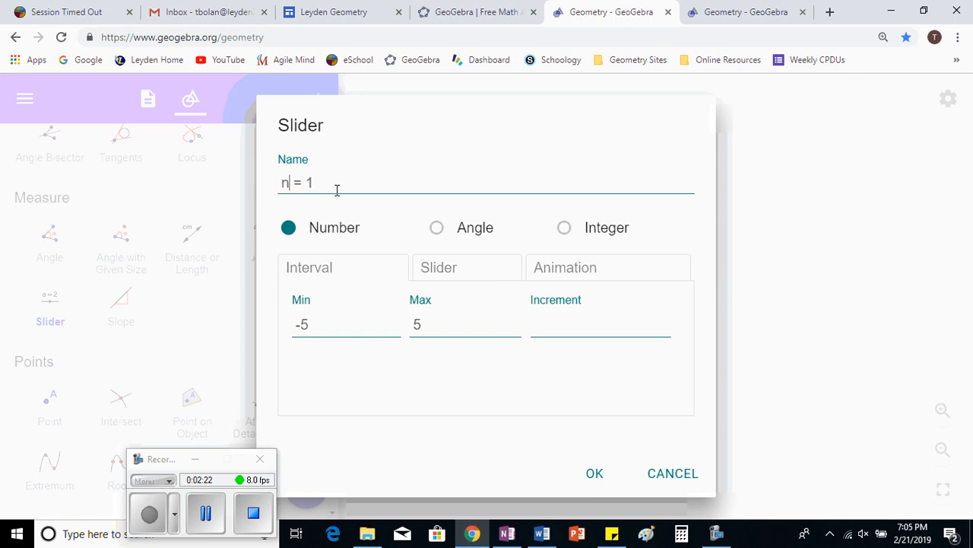
left_click_drag(312, 326, 289, 332)
double_click(427, 327)
left_click(590, 476)
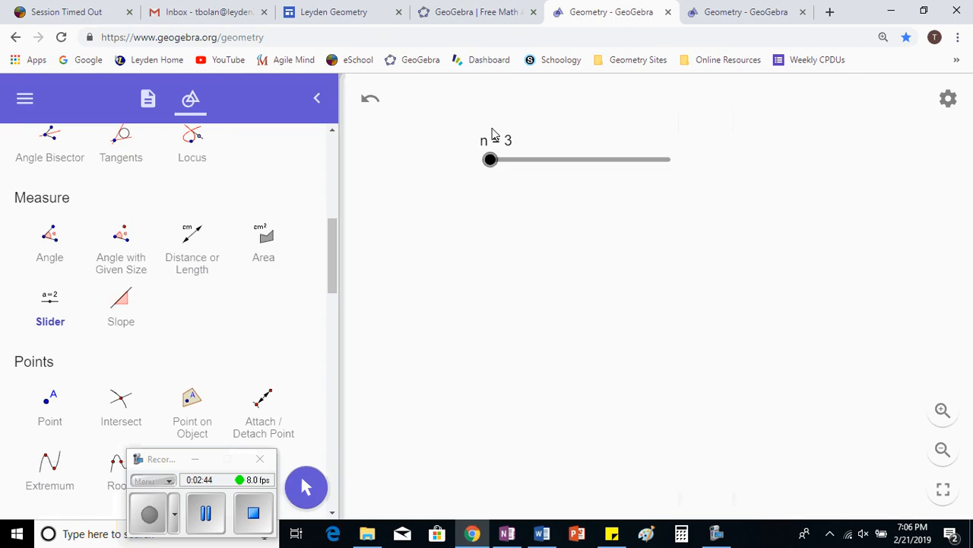
mouse_move(493, 164)
left_mouse_down()
mouse_move(540, 174)
mouse_move(669, 168)
mouse_move(512, 167)
mouse_move(619, 176)
mouse_move(685, 167)
mouse_move(490, 160)
left_mouse_up()
left_click(149, 515)
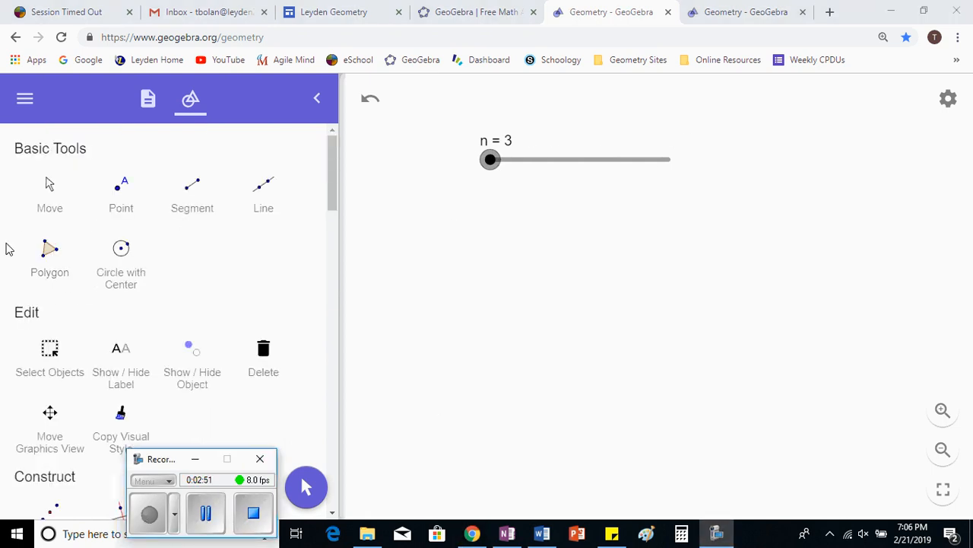
left_click(43, 258)
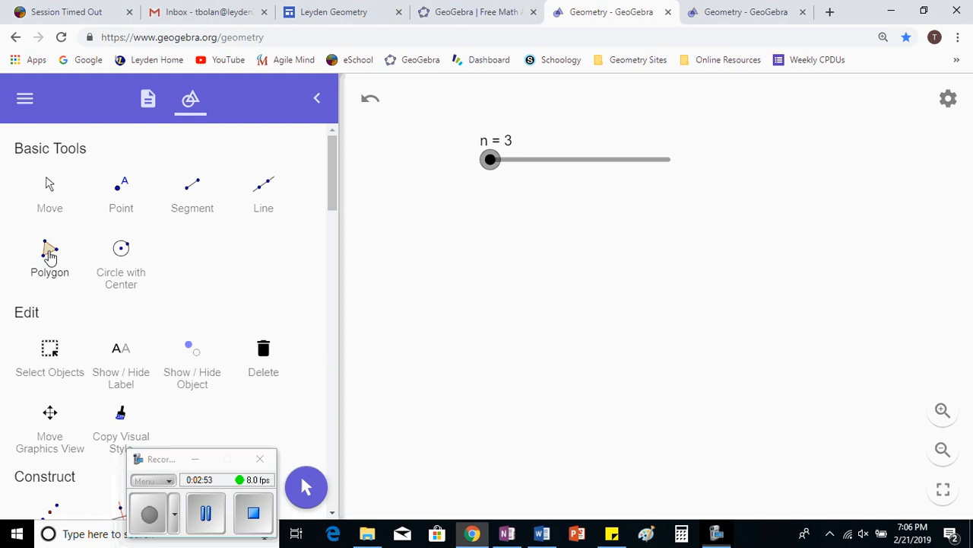
left_click(504, 379)
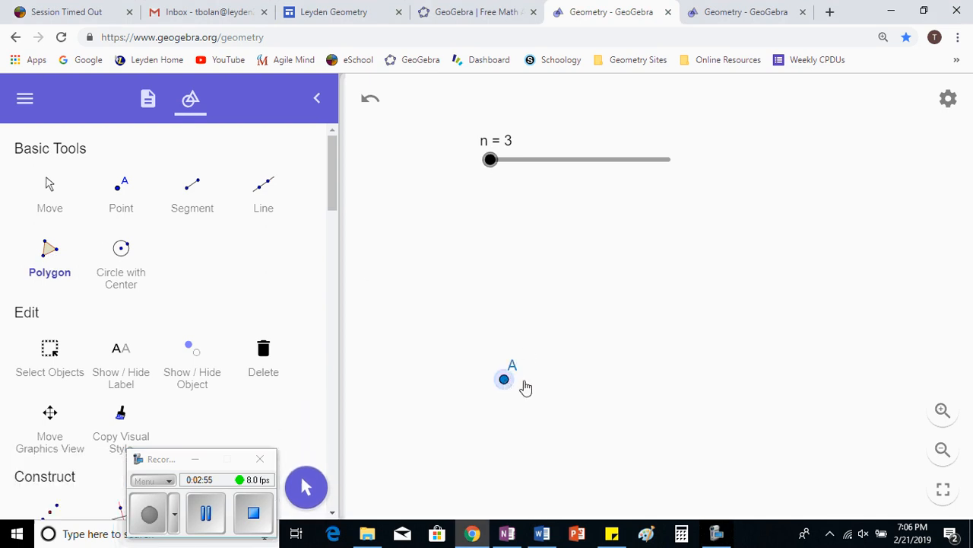
left_click(574, 385)
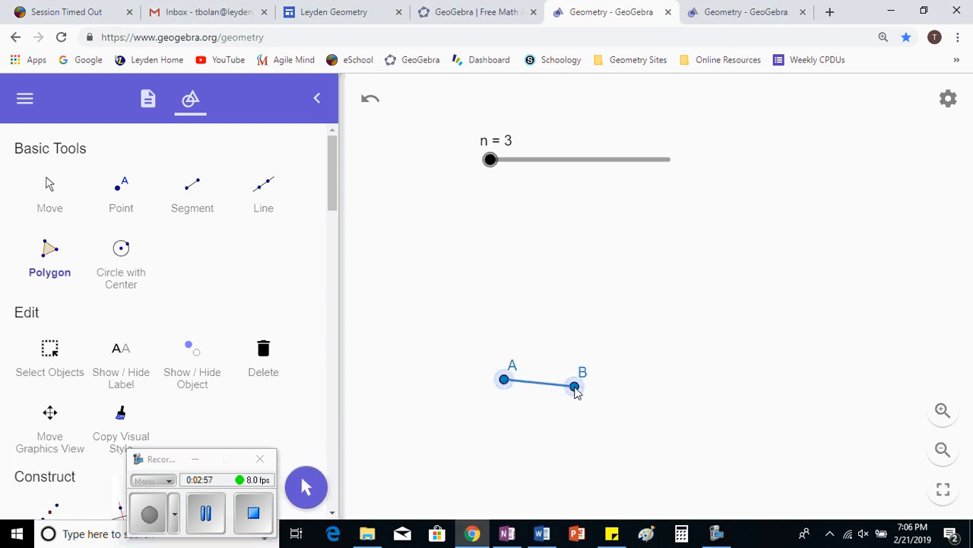
left_click(639, 377)
left_click(518, 318)
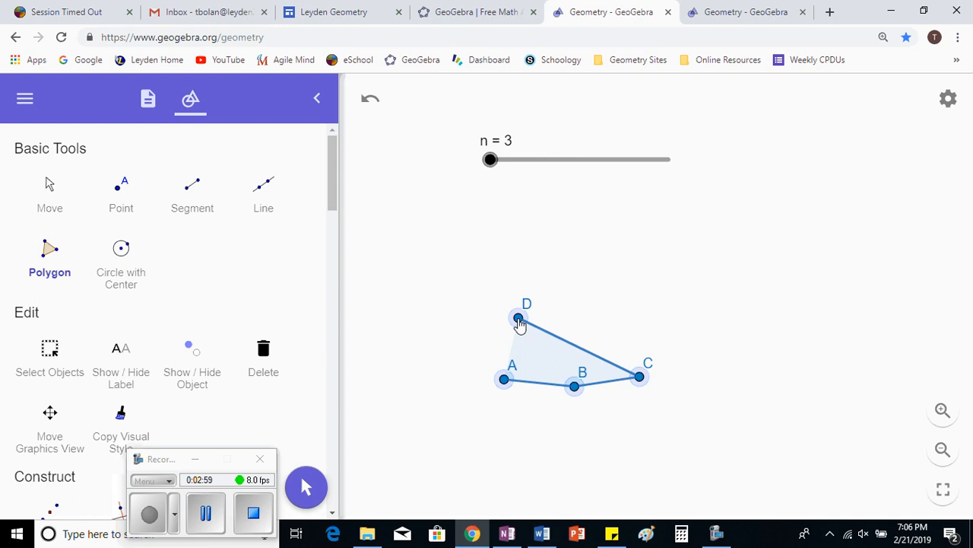
left_click(472, 332)
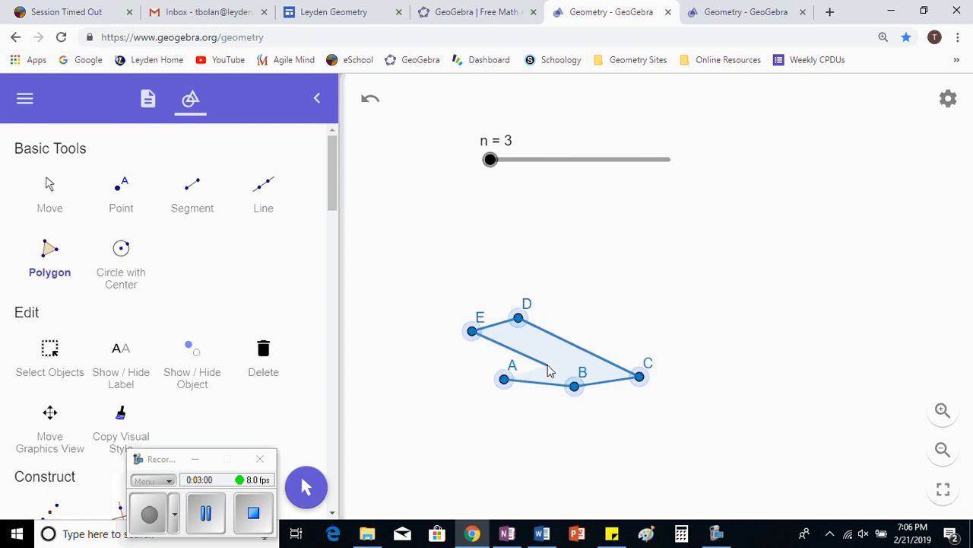
left_click(209, 515)
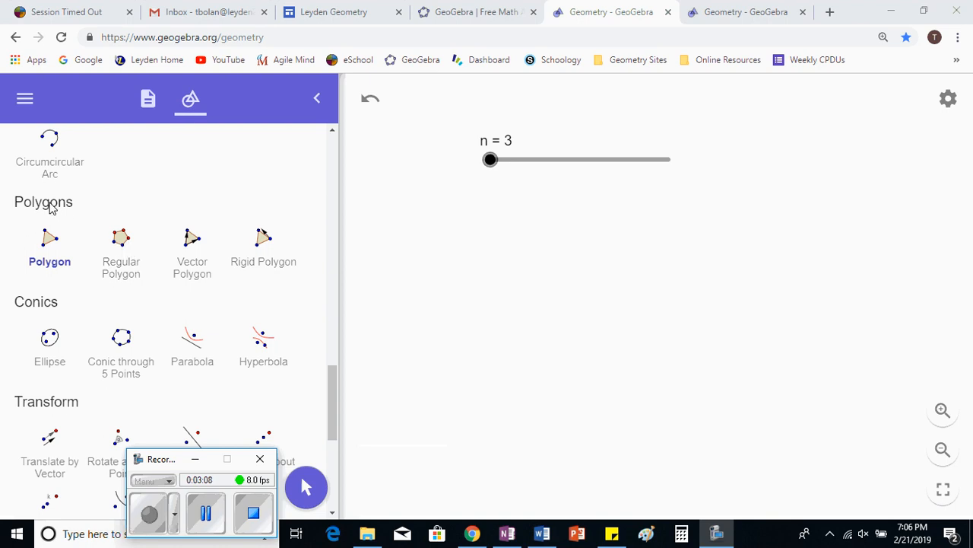
Construct a regular polygon with n vertices from two points A and B below the slider, and set n to 6
left_click(122, 242)
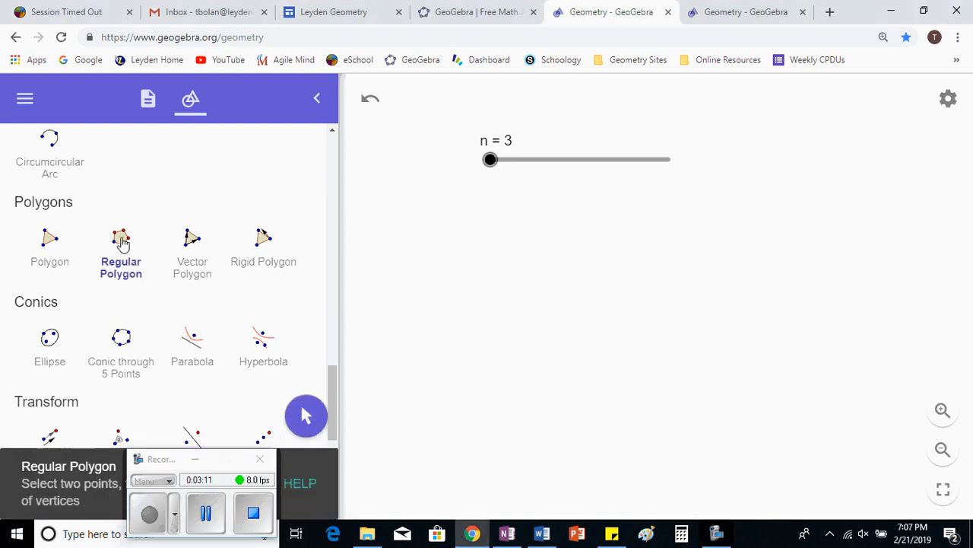
left_click(459, 412)
left_click(547, 418)
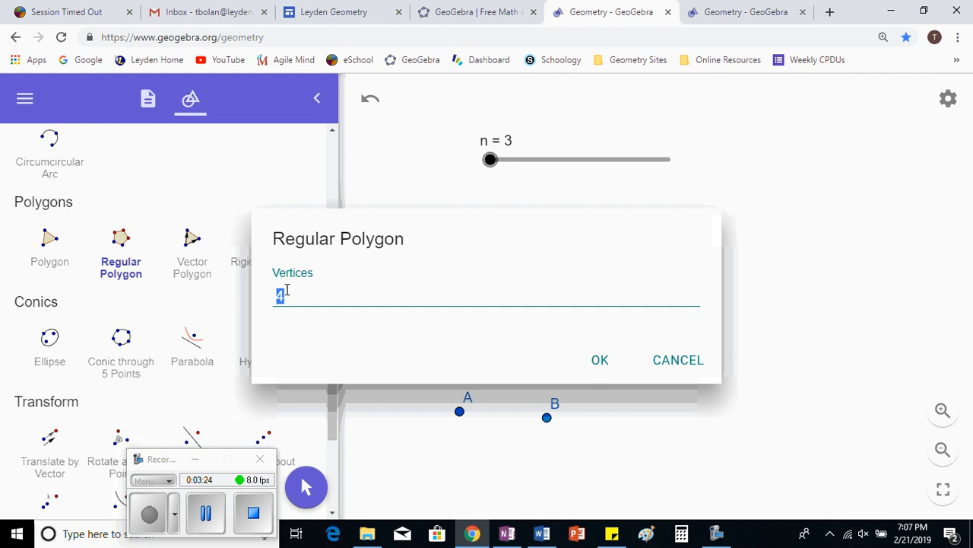
left_click(600, 364)
left_click_drag(492, 162, 590, 174)
mouse_move(509, 172)
left_mouse_down()
mouse_move(552, 163)
mouse_move(532, 169)
mouse_move(522, 161)
left_mouse_up()
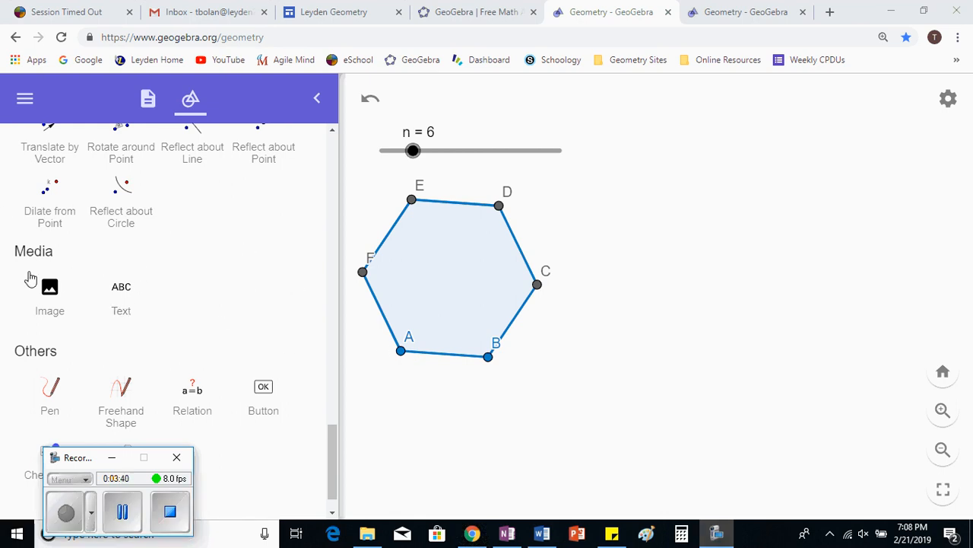
Add the text "Sum of the interior angles" beside the hexagon
left_click(121, 293)
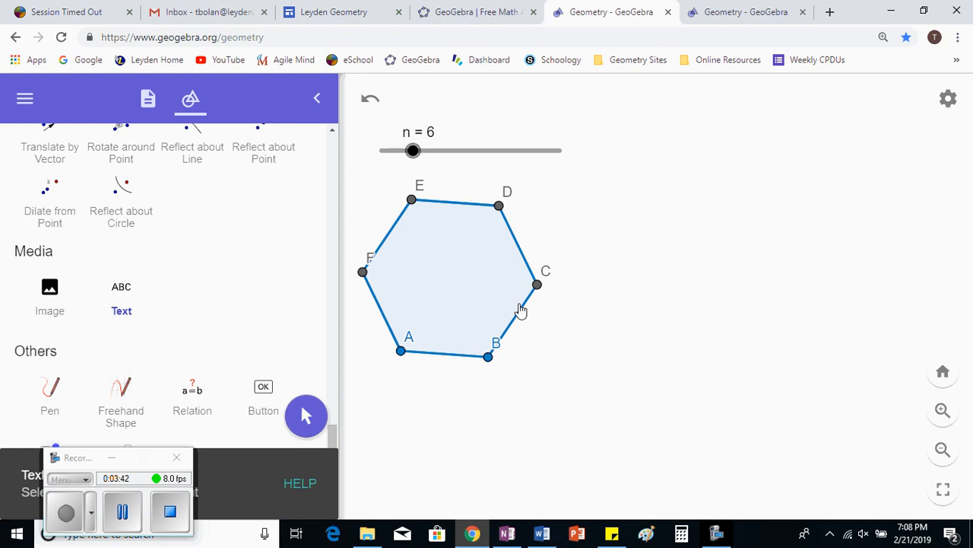
left_click(630, 189)
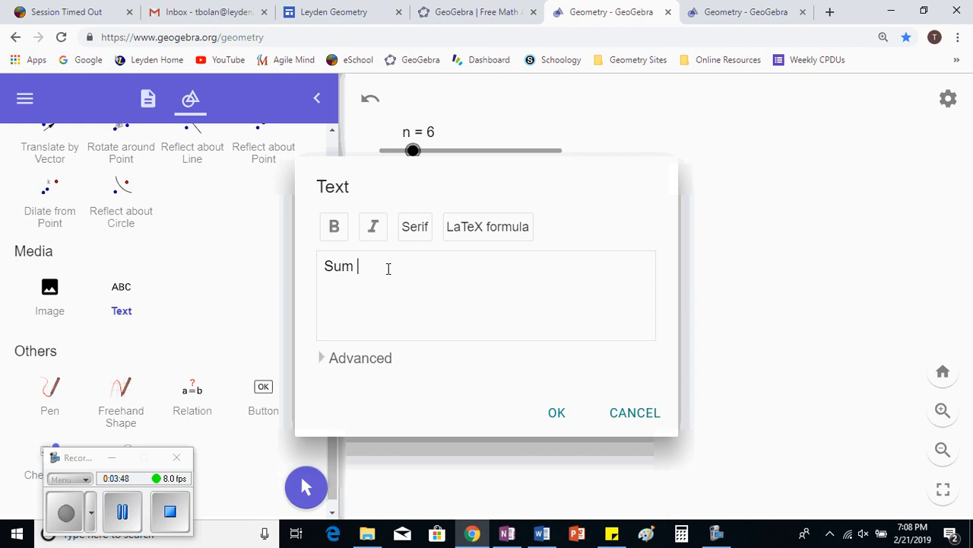
type("Sum of the interior angles")
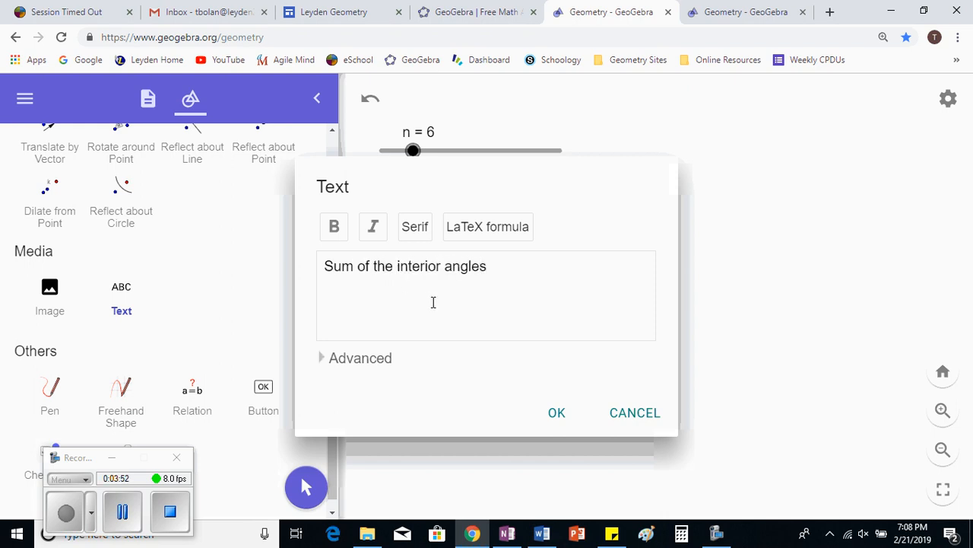
left_click(570, 424)
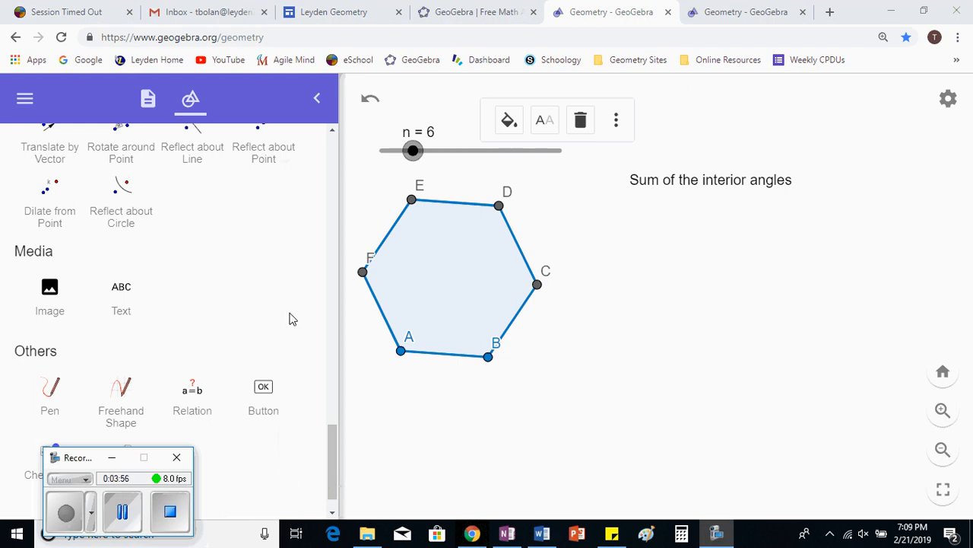
Add a dynamic text beside "Sum of the interior angles" that calculates (n-2)*180 from the slider value n
left_click(122, 295)
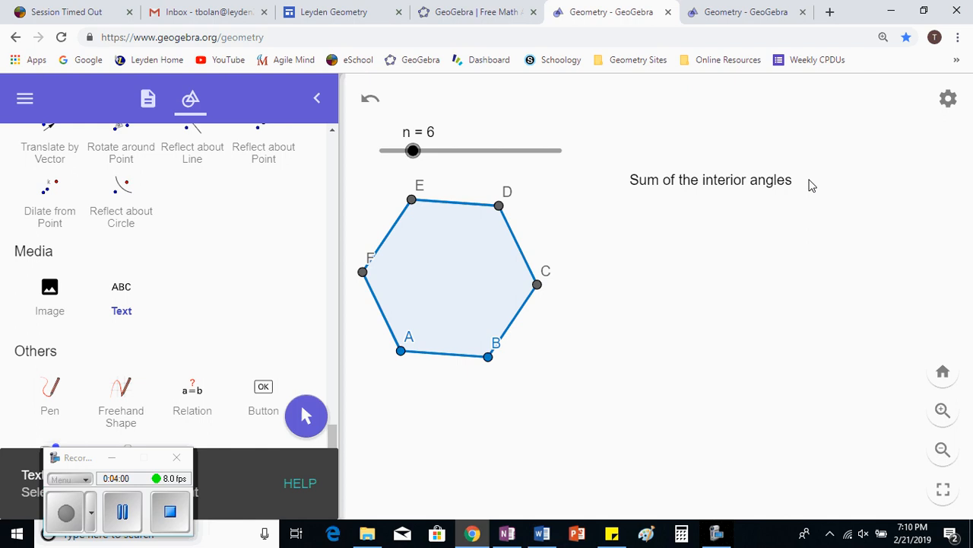
left_click(813, 186)
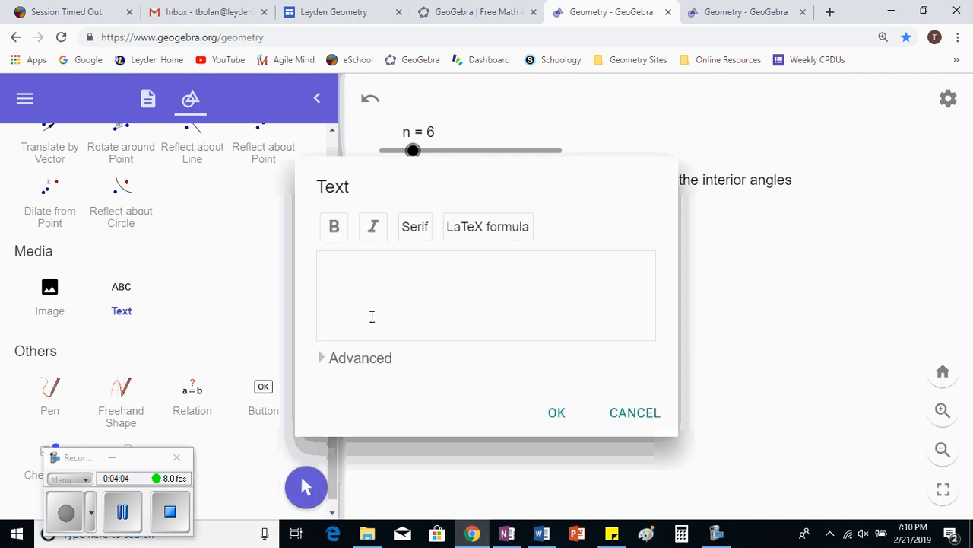
left_click(357, 363)
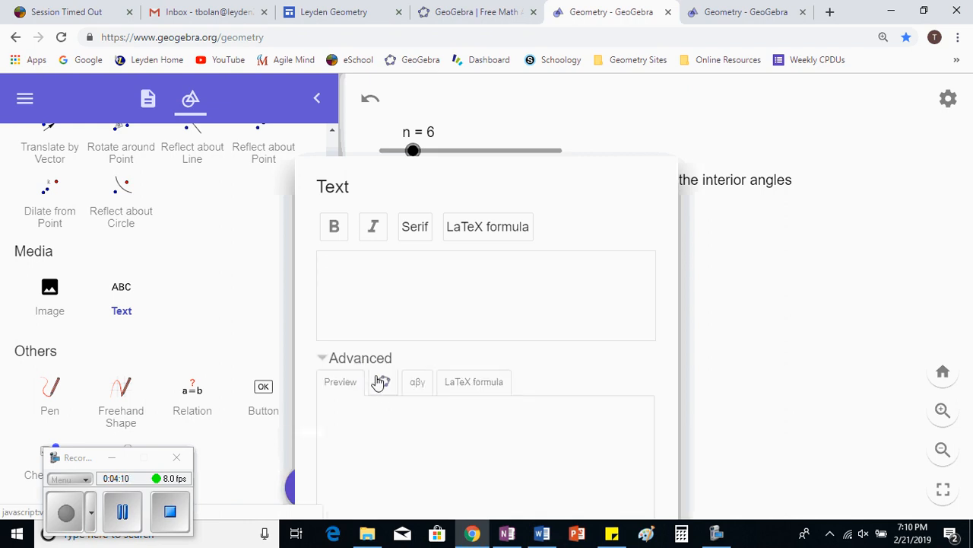
left_click(383, 383)
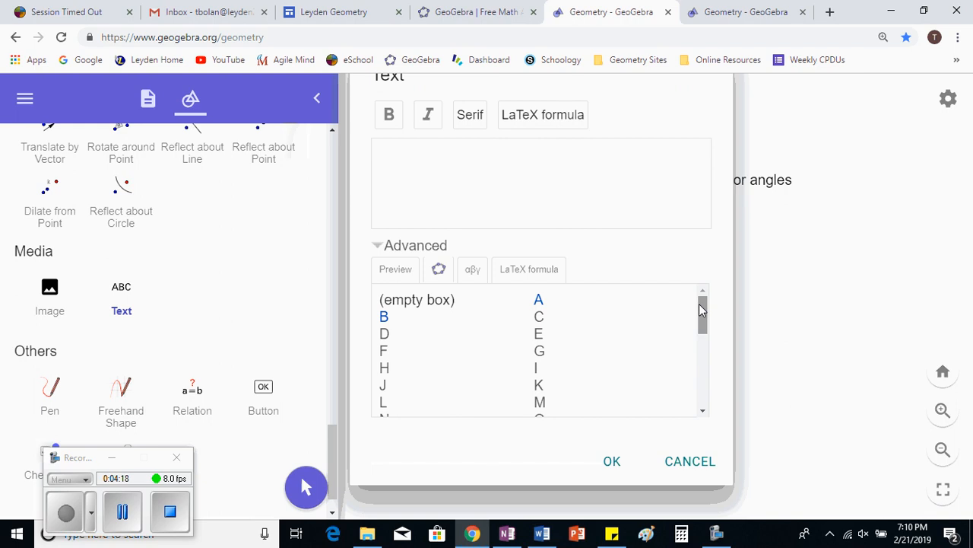
left_click_drag(699, 303, 706, 402)
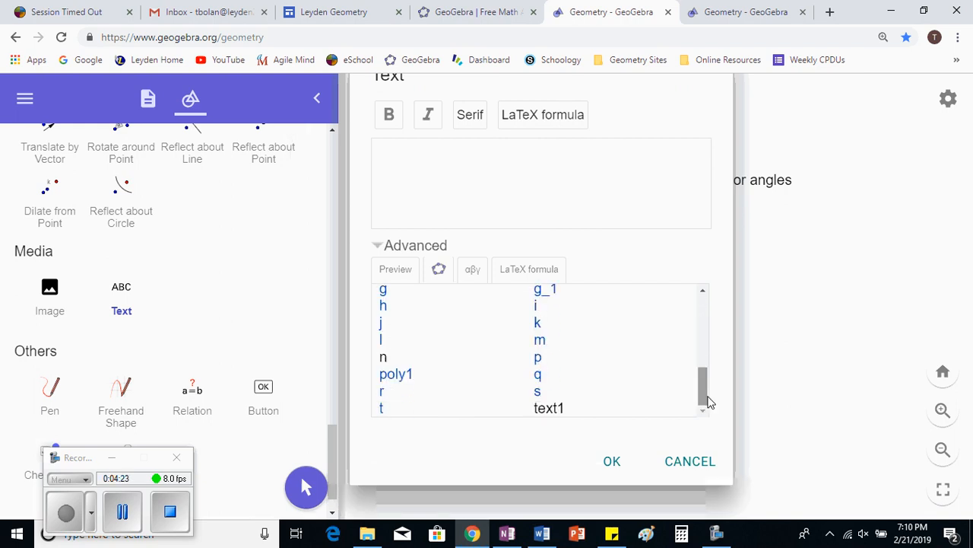
left_click(382, 359)
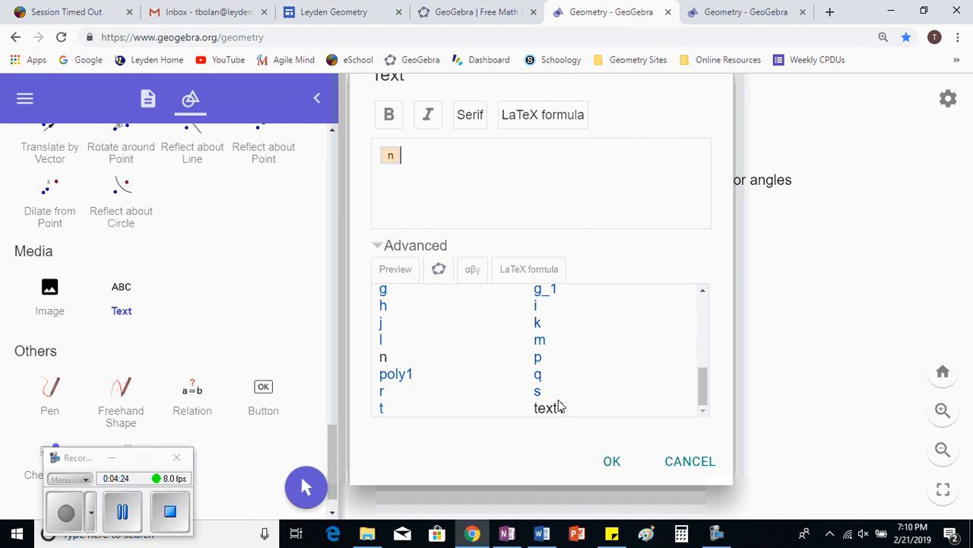
left_click(392, 158)
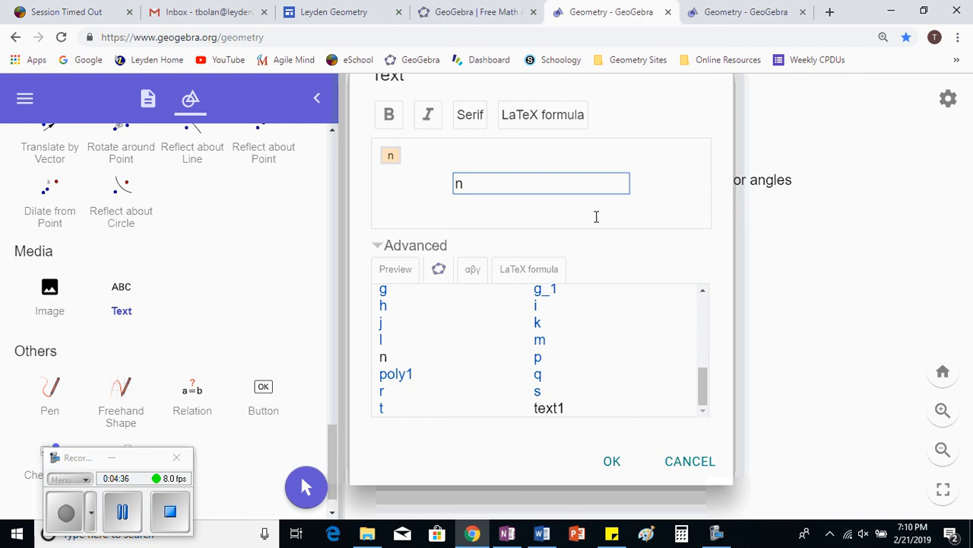
type("(n-2)*")
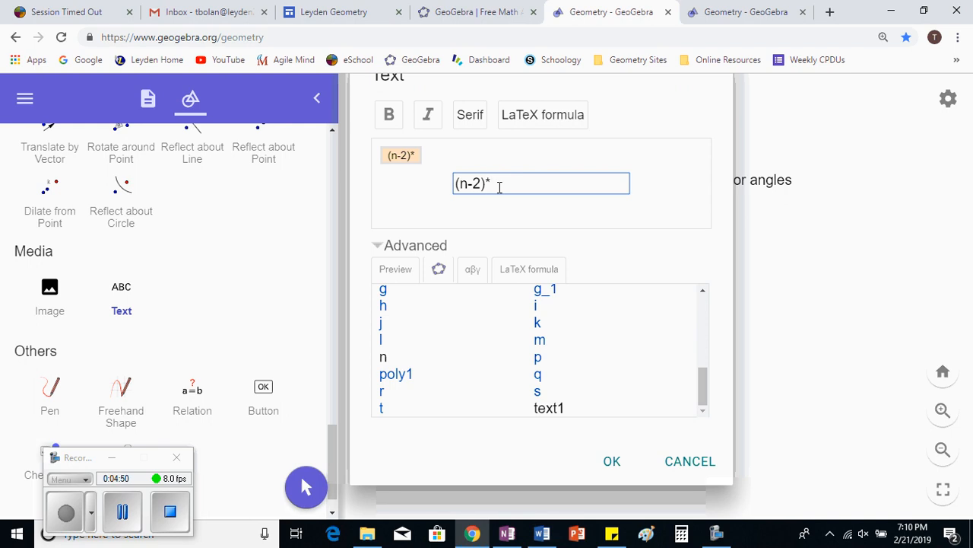
type("80")
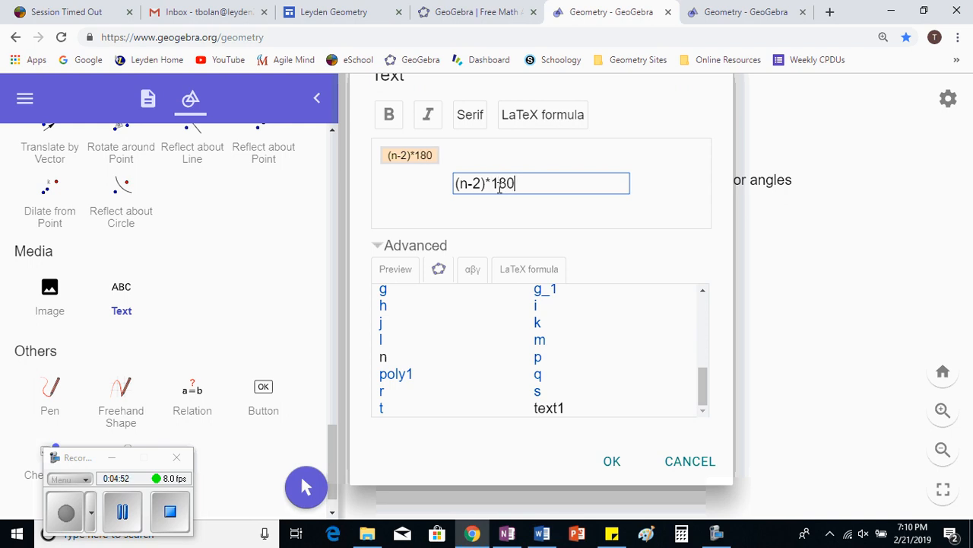
left_click(613, 461)
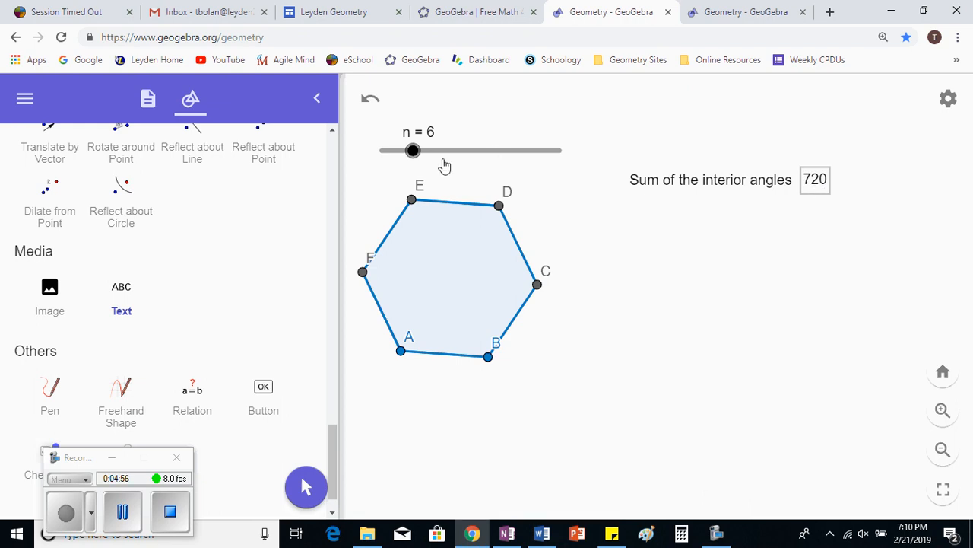
Set n to 5, move vertex B closer to A to shrink the polygon, and set n to 13
mouse_move(413, 150)
left_mouse_down()
mouse_move(496, 150)
mouse_move(402, 150)
left_mouse_up()
left_click_drag(487, 356, 431, 383)
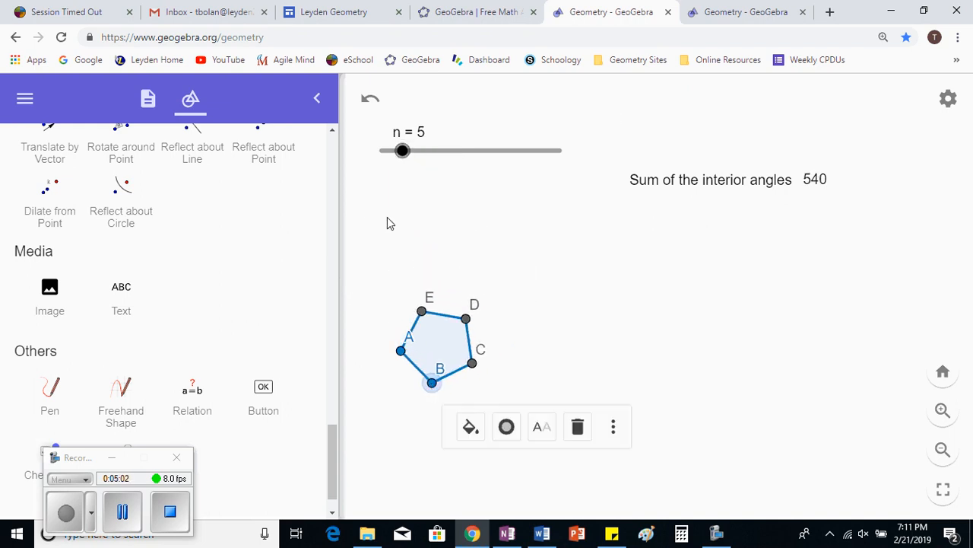
left_click_drag(402, 151, 487, 150)
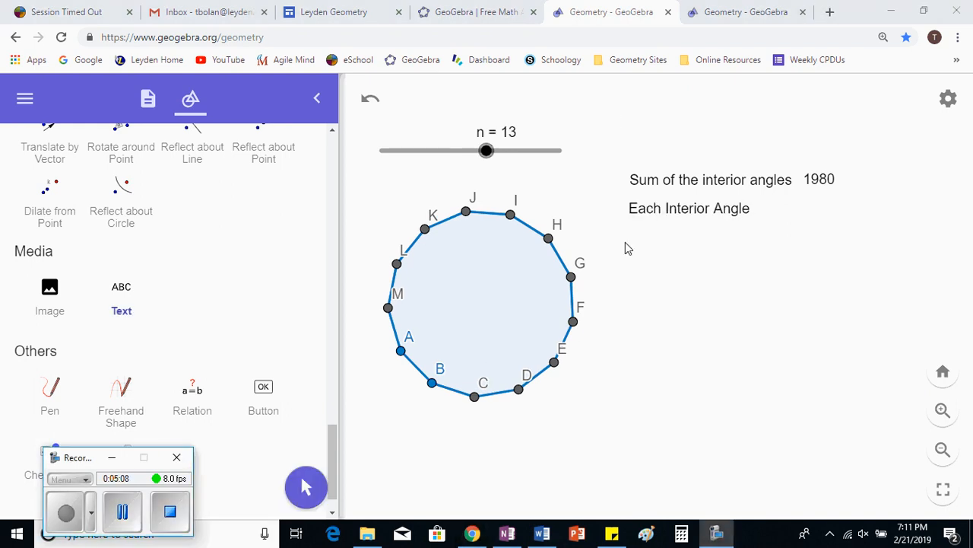
Move the "Each Interior Angle" text slightly lower and add a dynamic text beside it that calculates (n-2)*180/n
left_click_drag(674, 219, 676, 238)
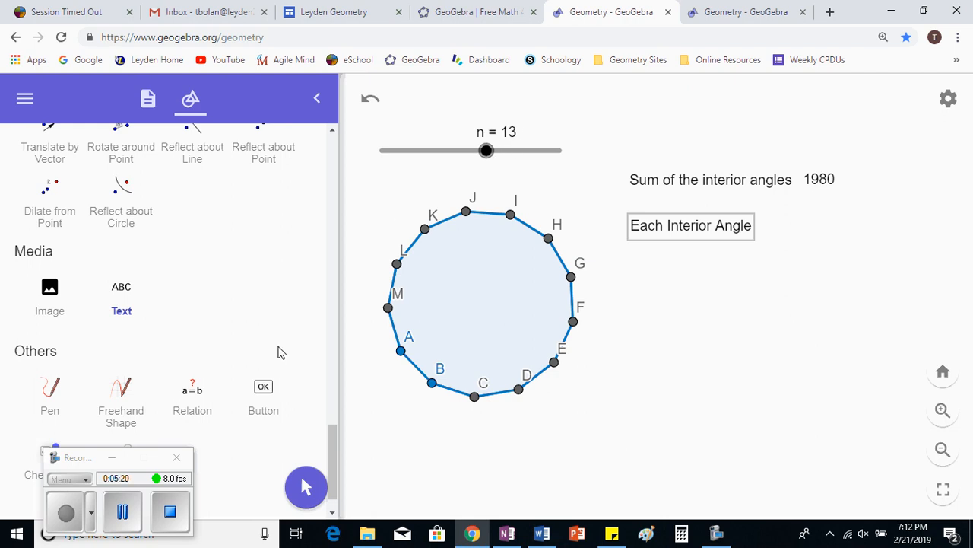
left_click(119, 303)
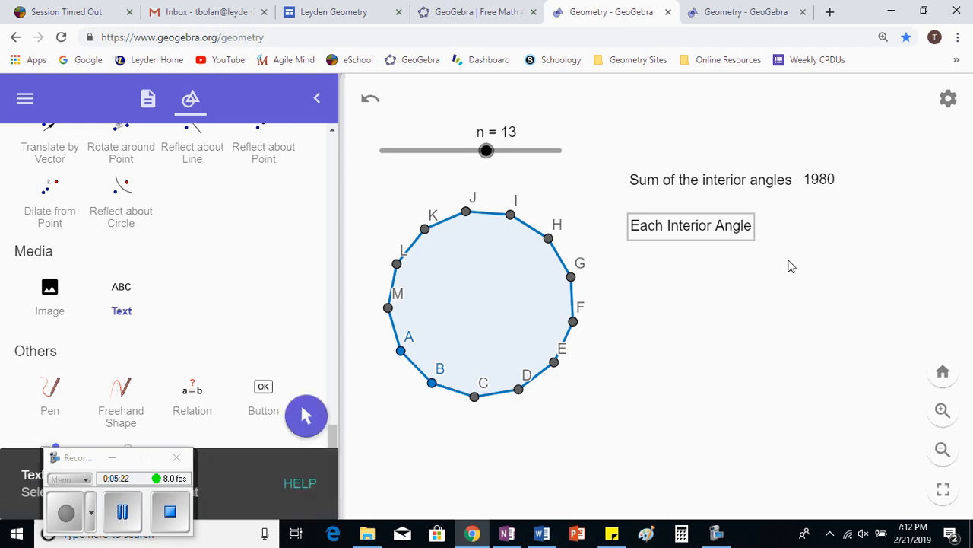
left_click(781, 236)
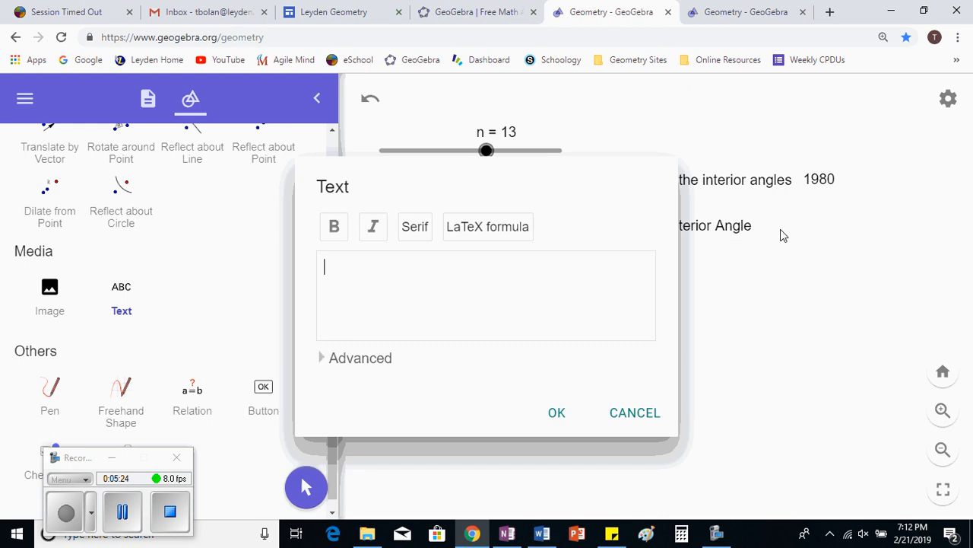
left_click(331, 361)
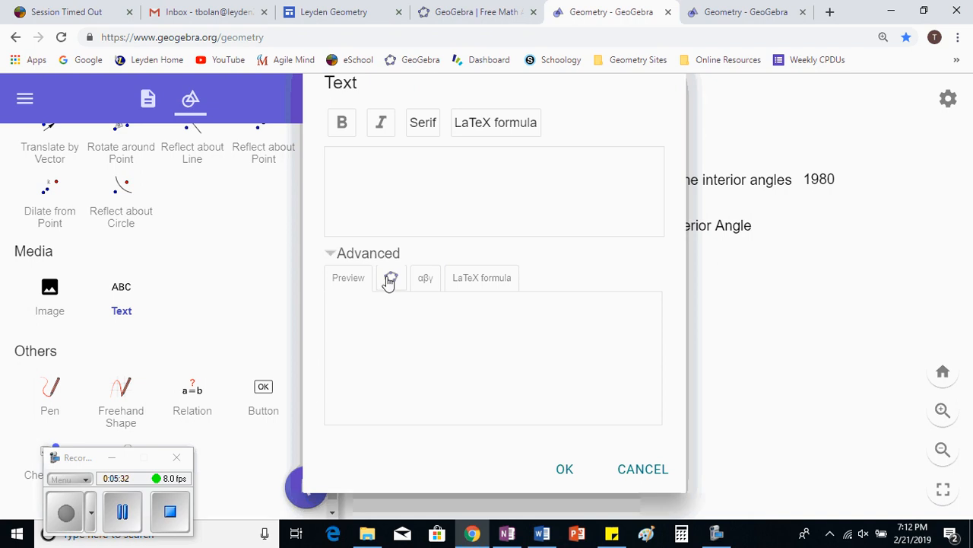
left_click(390, 278)
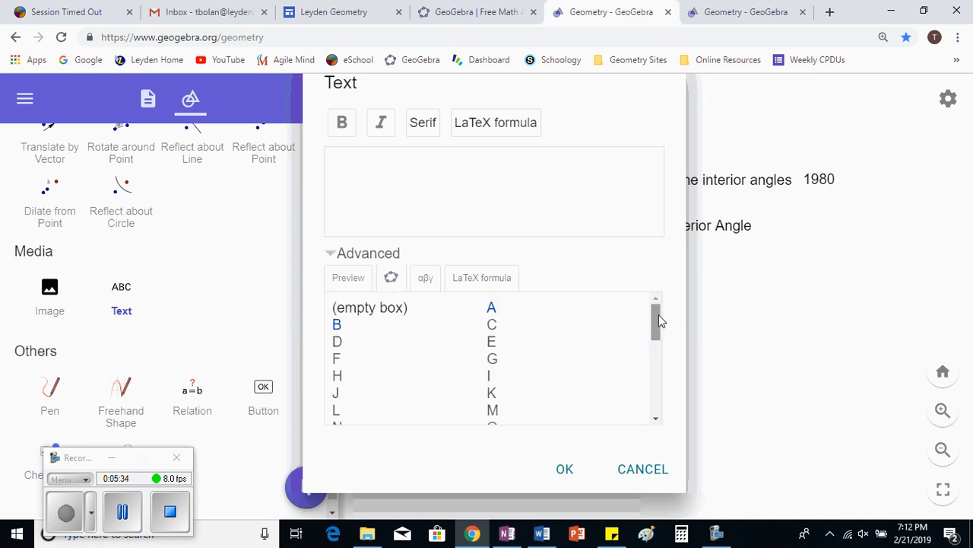
left_click_drag(655, 319, 672, 418)
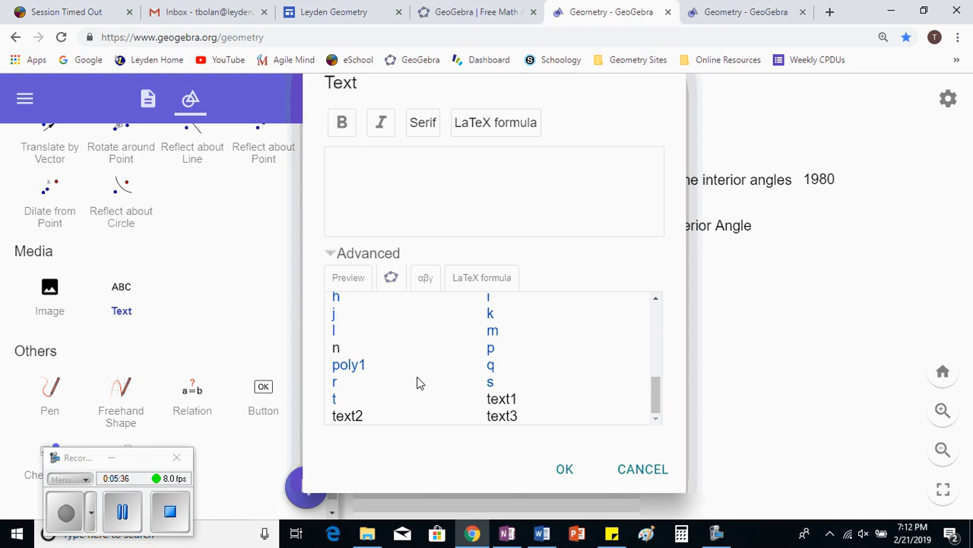
left_click(336, 349)
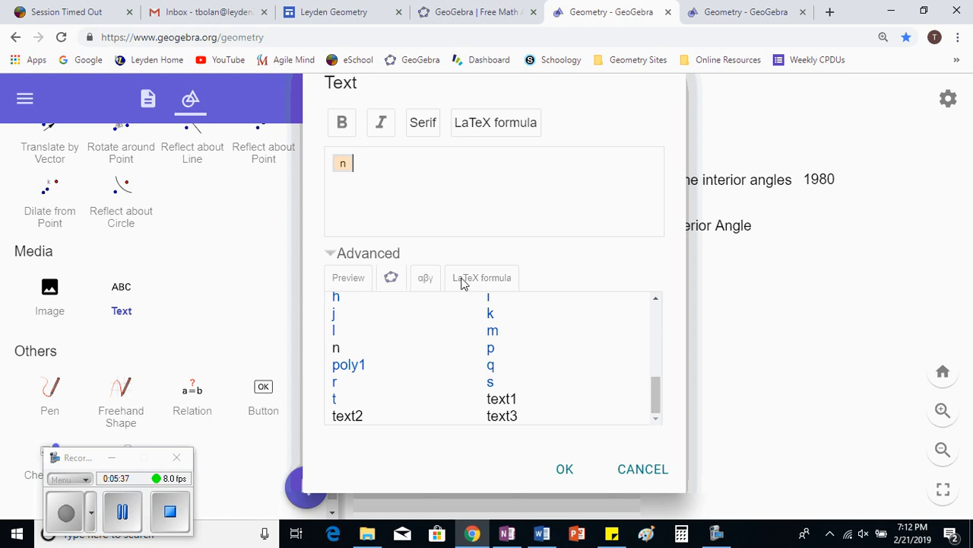
left_click(342, 164)
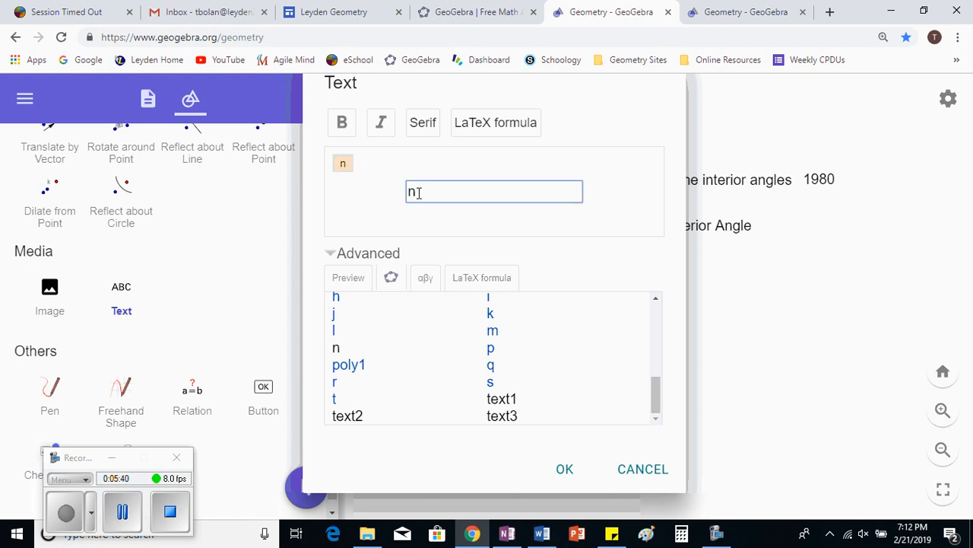
type("(n-2)")
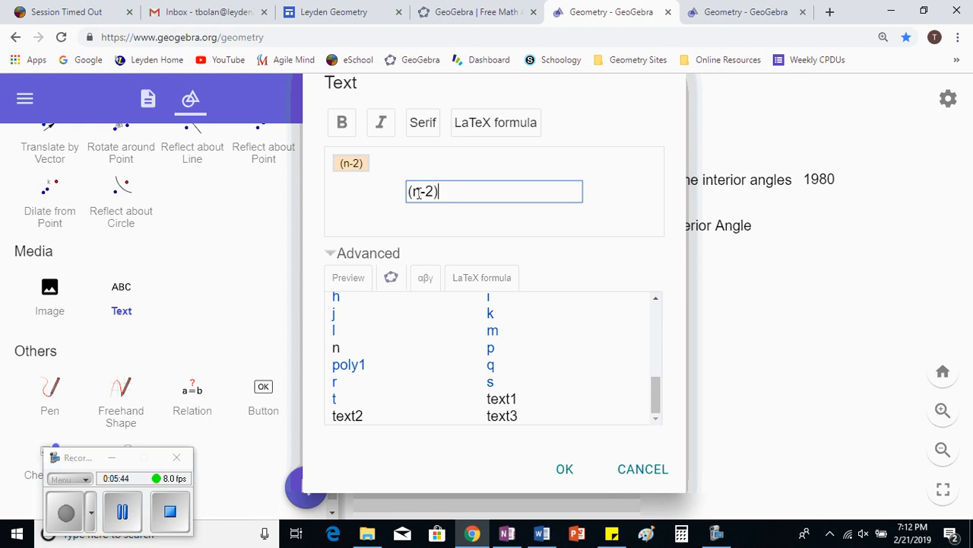
type("*180")
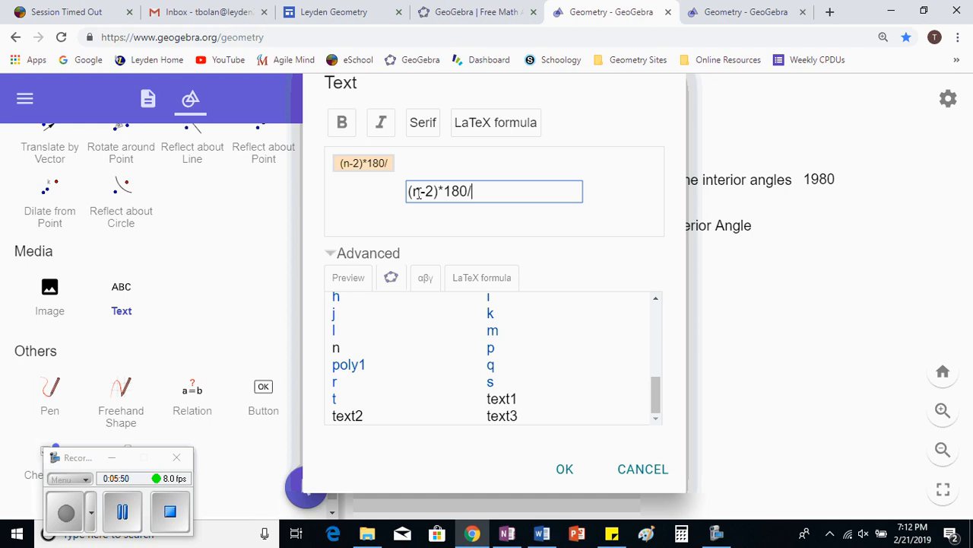
type("/n")
left_click(562, 469)
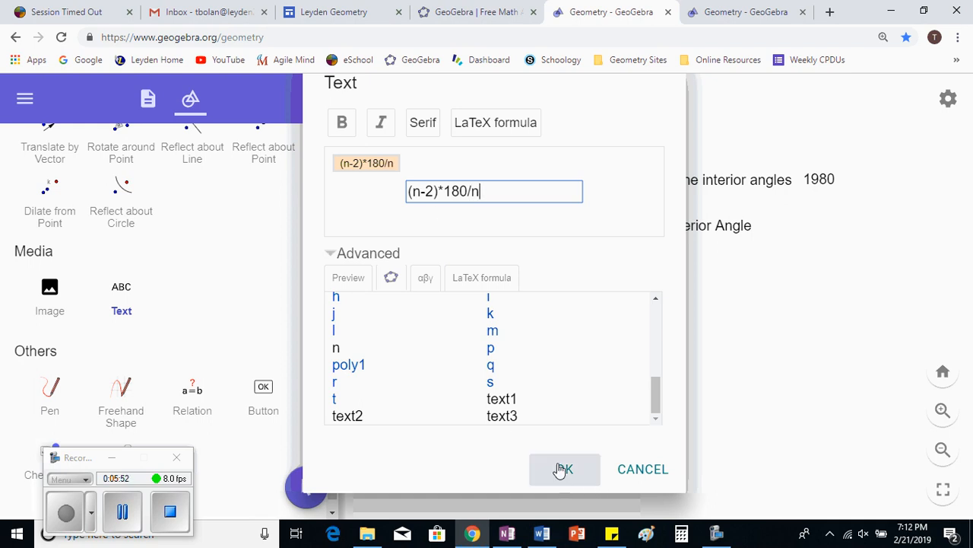
left_click(791, 229)
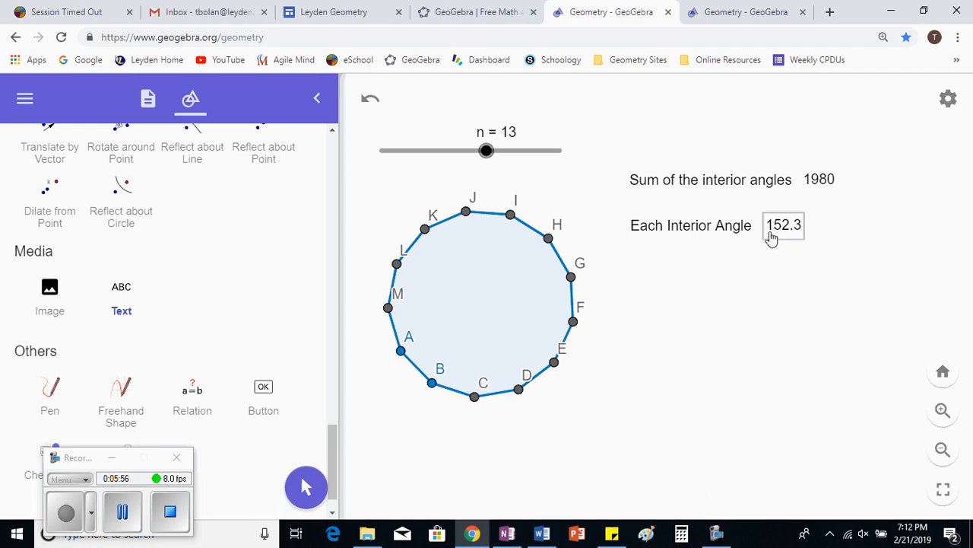
Set n to 9 and add the text "Sum of the Exterior Angles = 360" below the interior angle texts, aligned with them
left_click_drag(491, 151, 445, 152)
left_click(112, 303)
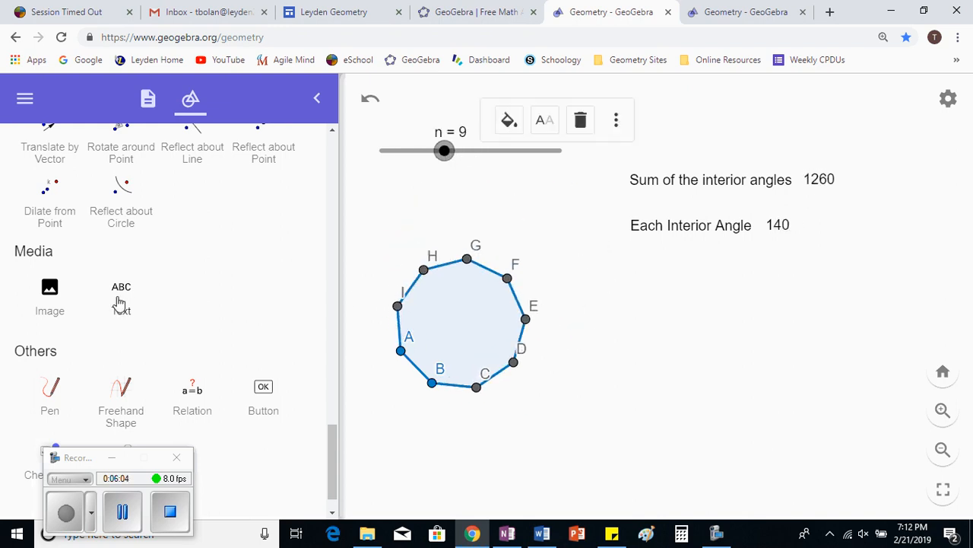
left_click(640, 295)
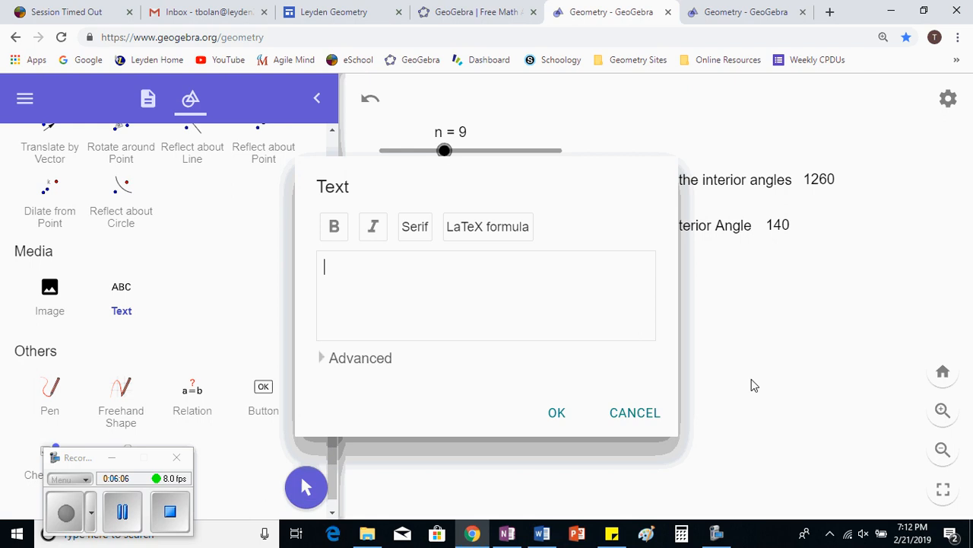
type("Sum of the ")
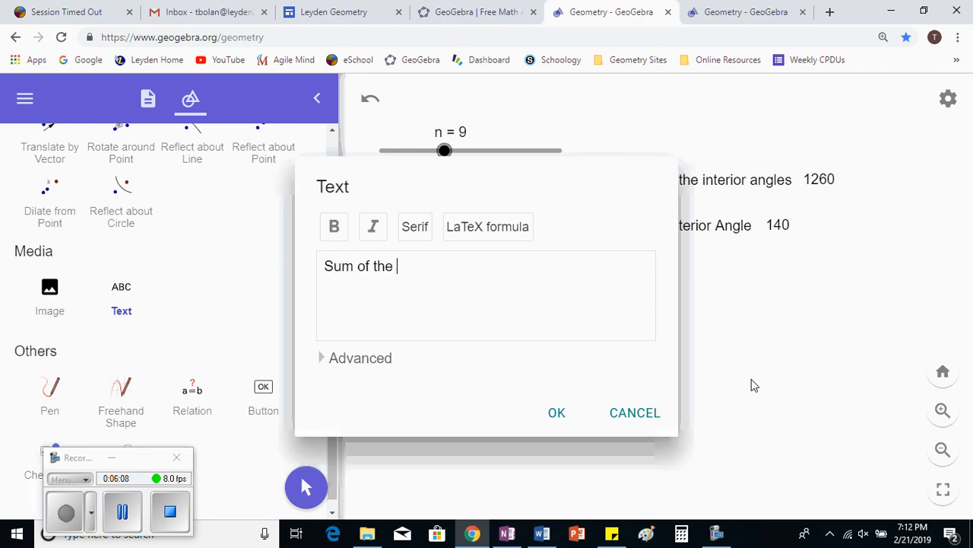
type("Exterior angles")
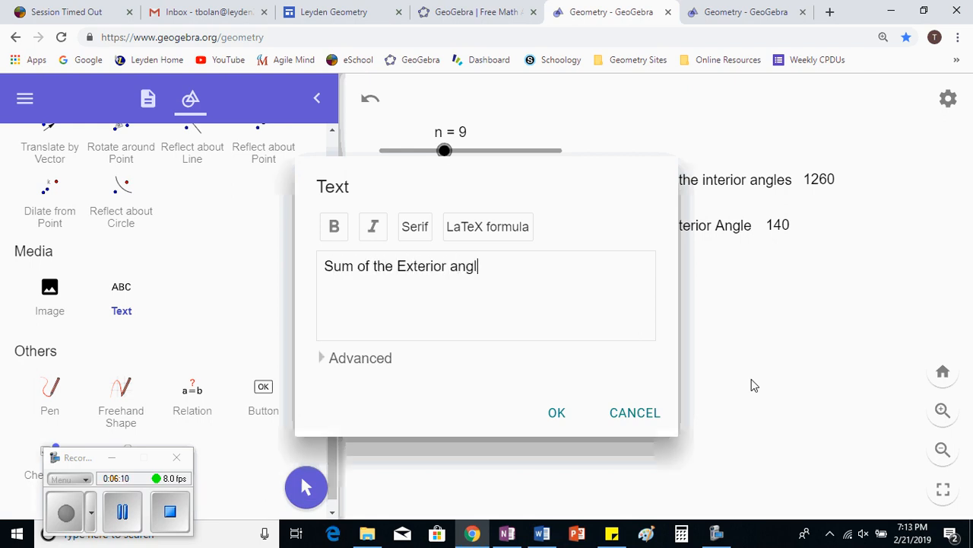
key("Left")
key("Left")
key("Left")
key("BackSpace")
type("Angles = 360")
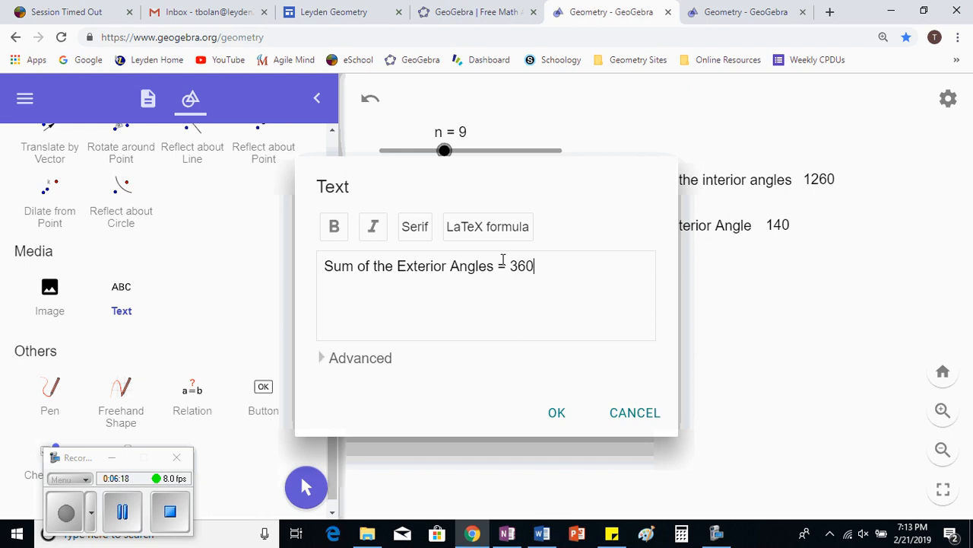
left_click(555, 409)
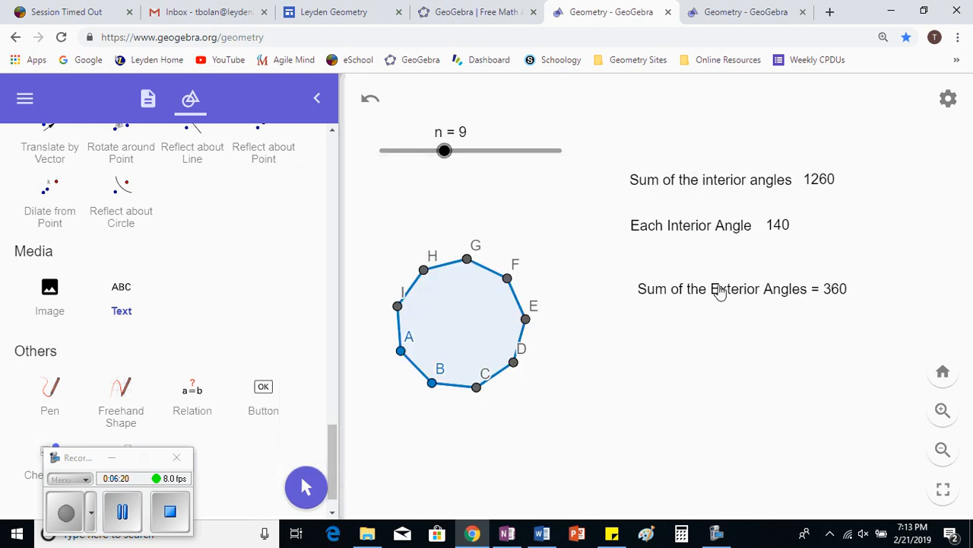
mouse_move(720, 293)
left_mouse_down()
mouse_move(699, 288)
mouse_move(708, 282)
left_mouse_up()
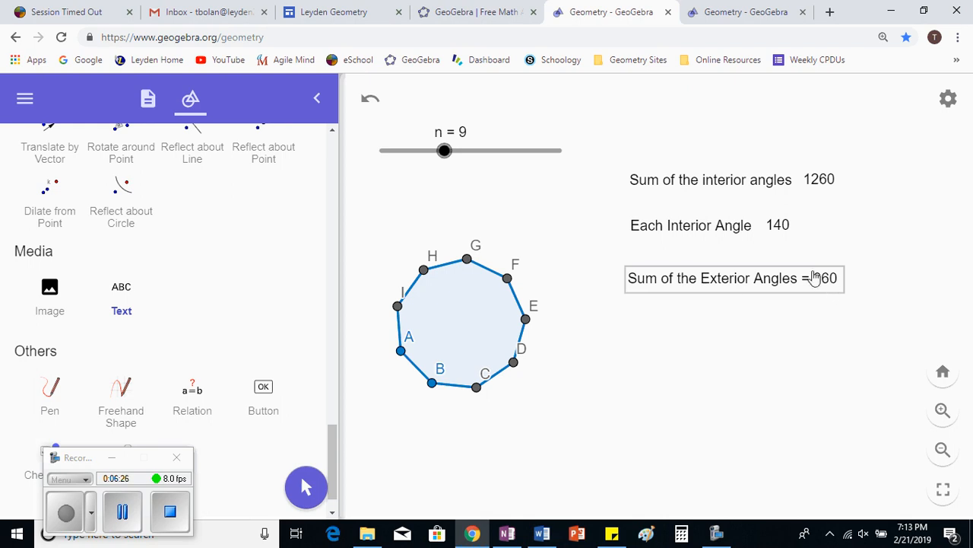
Add a dynamic text that calculates 360/n below "Sum of the Exterior Angles = 360" and move it under that line's end
left_click(122, 300)
left_click(648, 335)
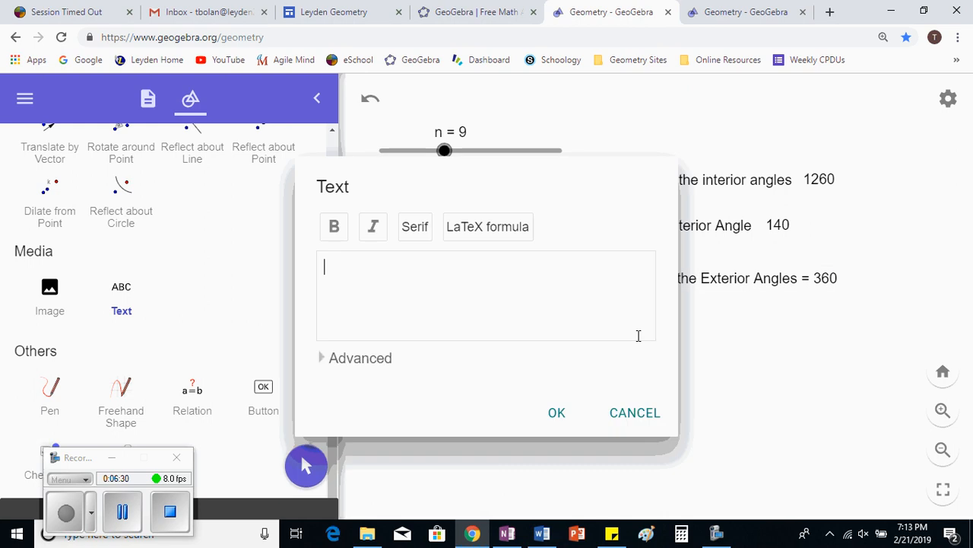
left_click(378, 360)
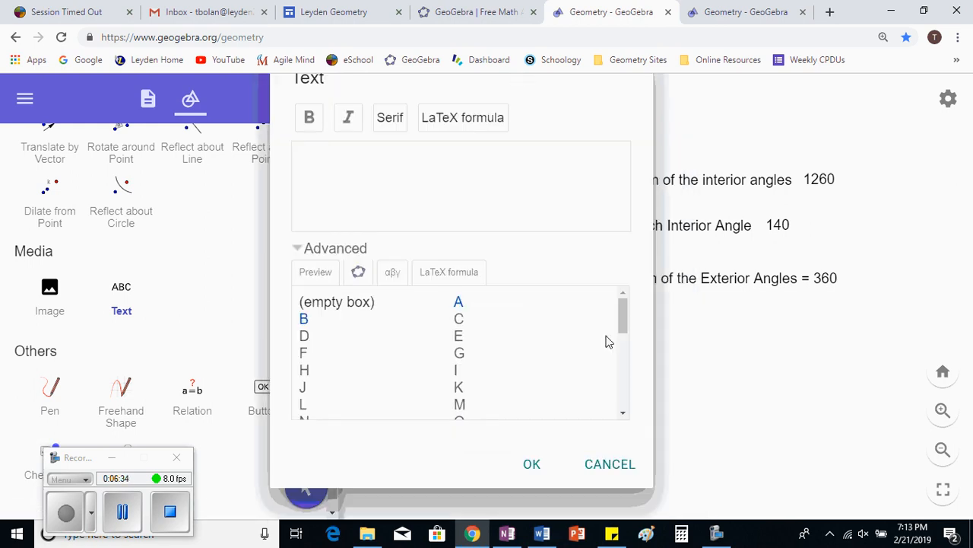
left_click_drag(621, 320, 625, 412)
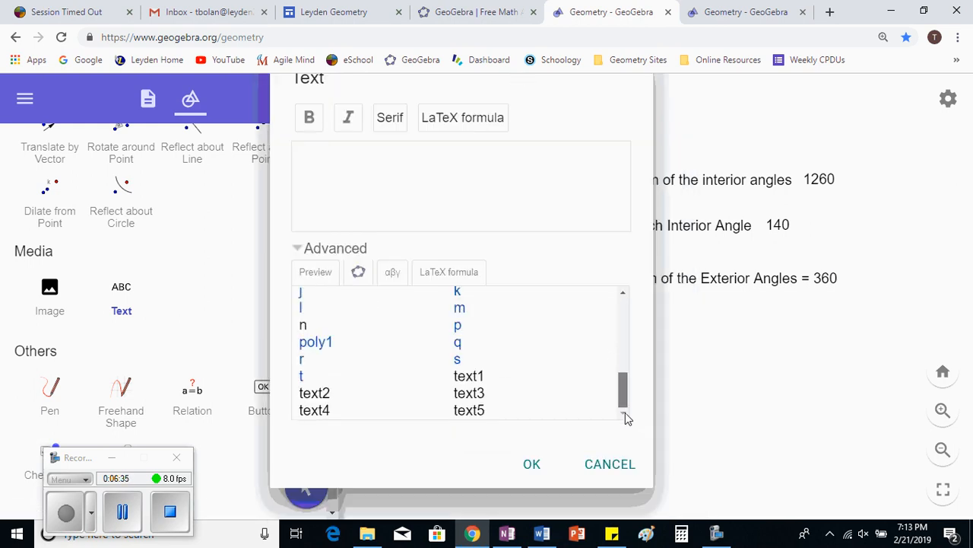
left_click(305, 326)
left_click(311, 161)
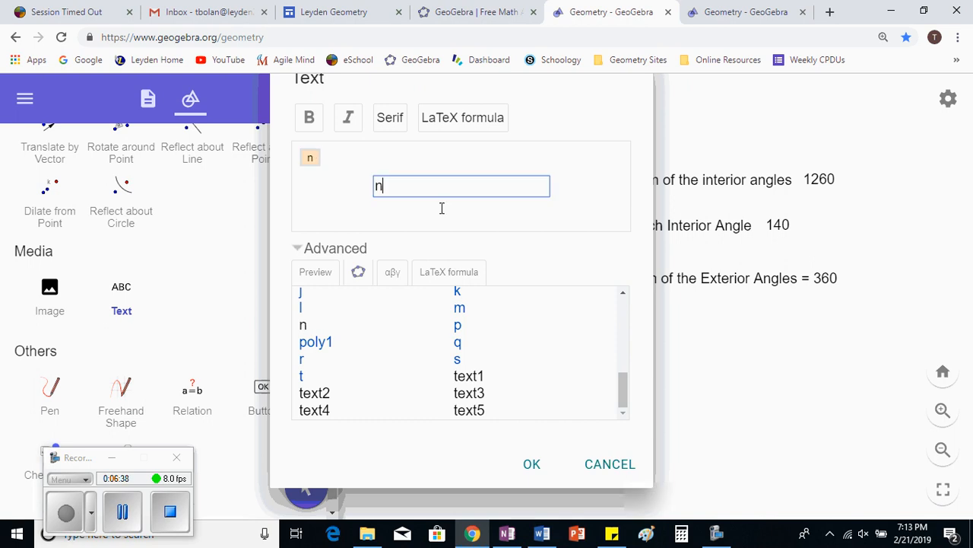
key("BackSpace")
type("6")
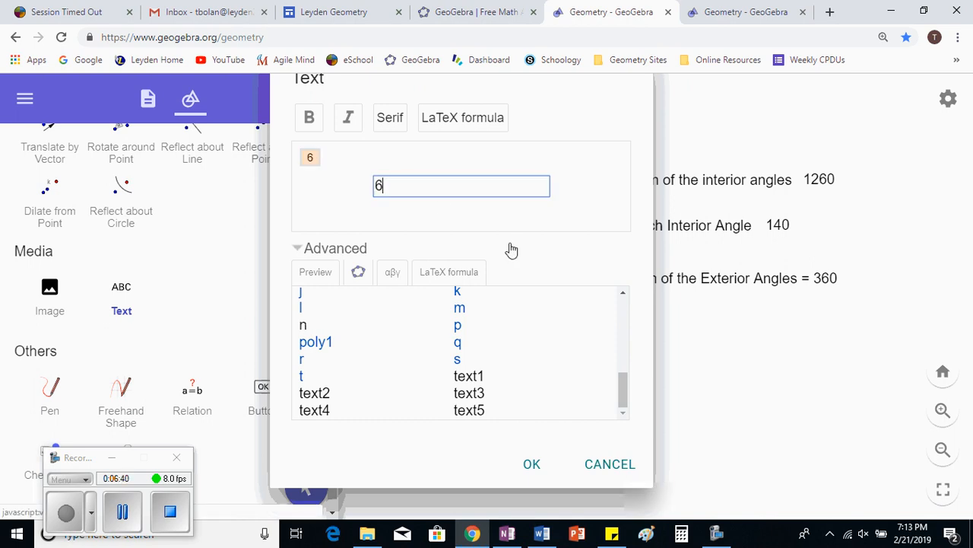
key("BackSpace")
type("360")
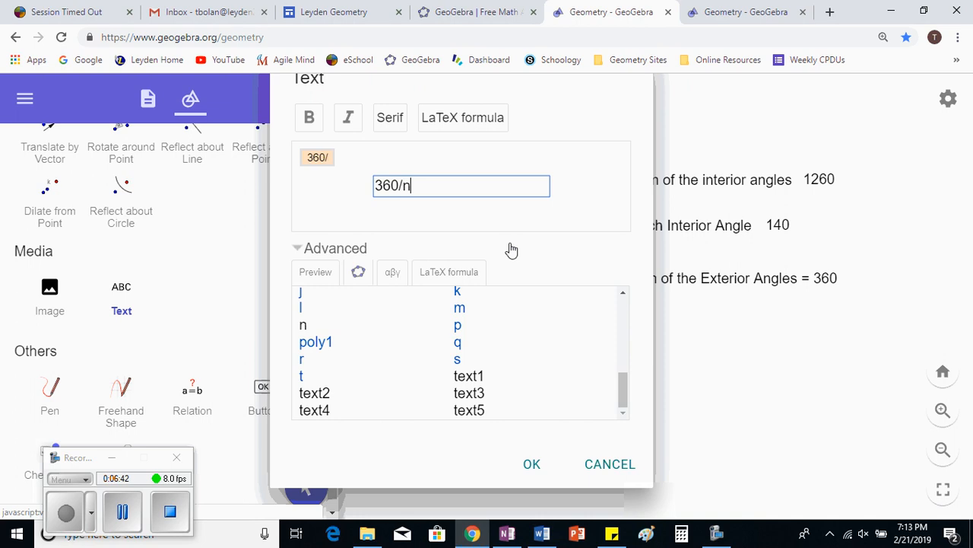
type("/n")
left_click(533, 466)
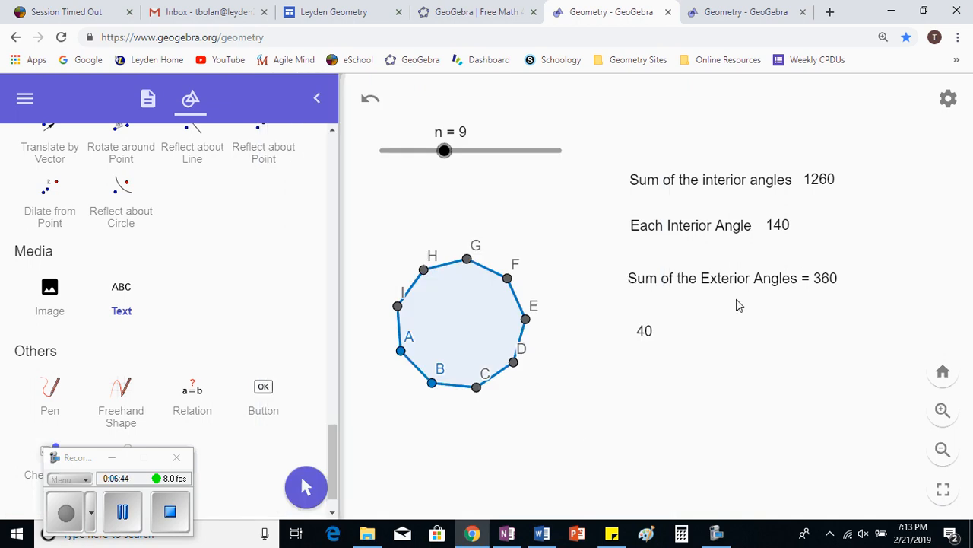
left_click_drag(646, 337, 830, 343)
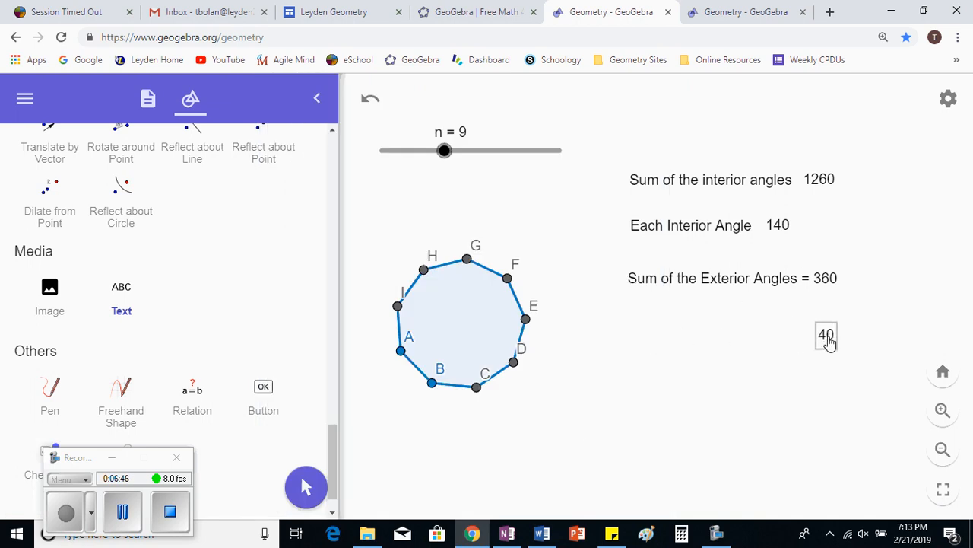
Add the text "Measure of each Exterior Angle" in front of the 360/n value
left_click(123, 302)
left_click(637, 342)
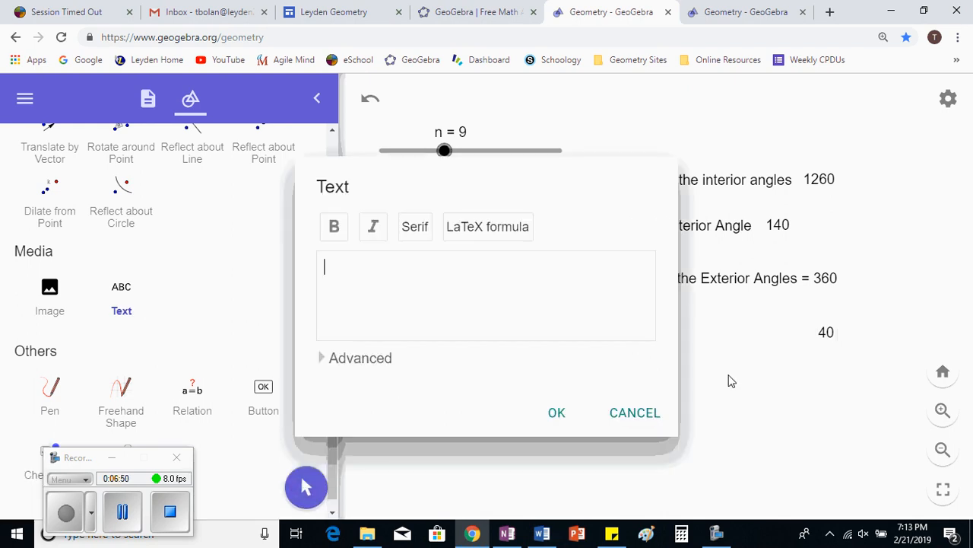
type("Measure of each Exterior angle")
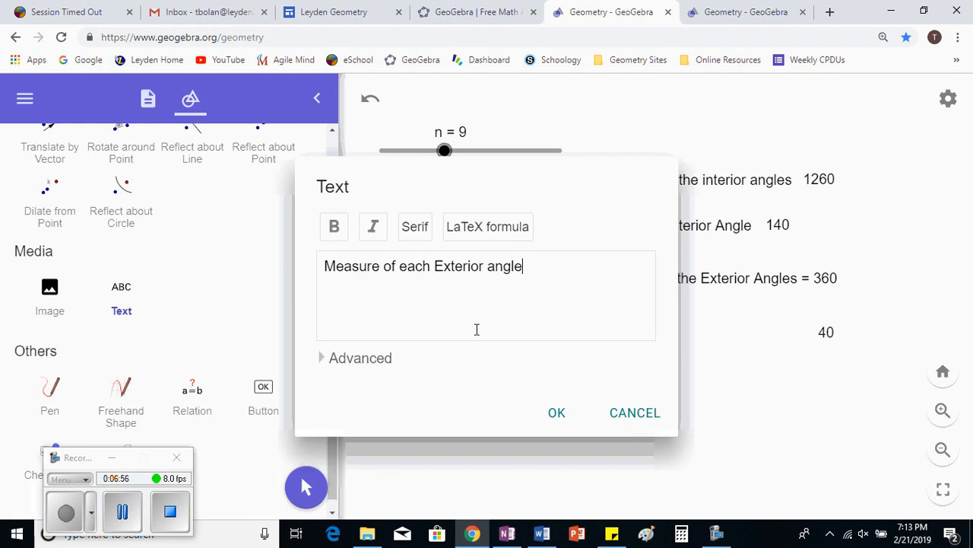
type("A")
left_click(557, 412)
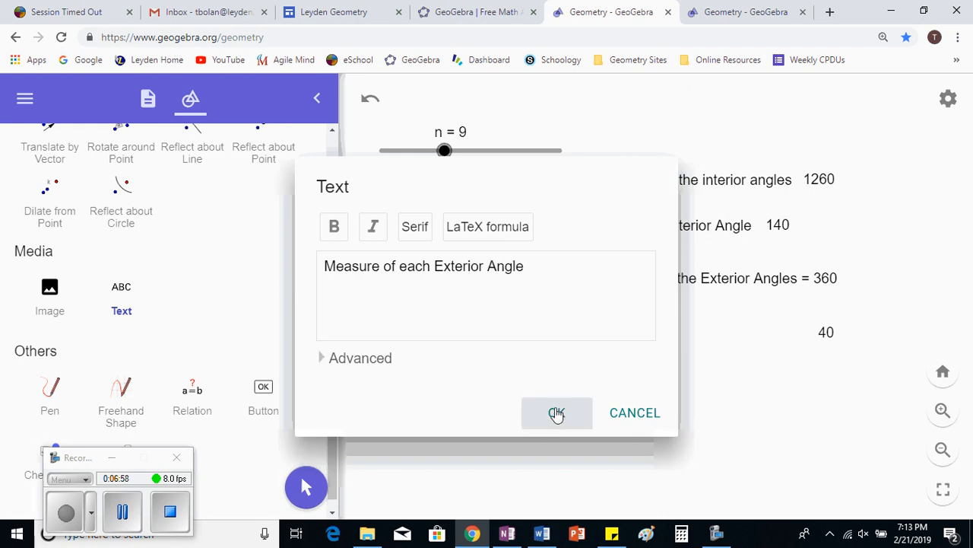
left_click(837, 339)
left_click(635, 412)
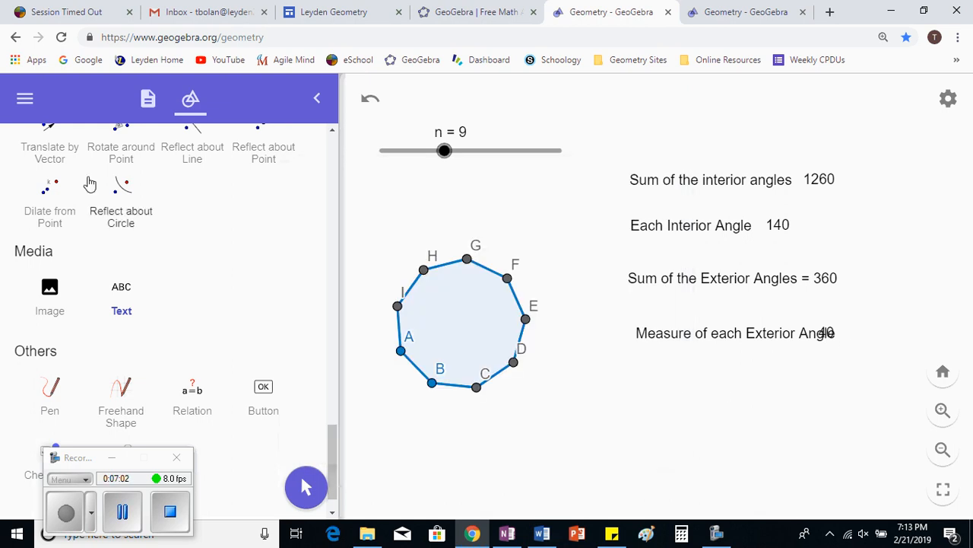
Arrange "Measure of each Exterior Angle" and its value side by side, aligned with the texts above, and set n to 8
left_click_drag(332, 453, 331, 146)
left_click(49, 184)
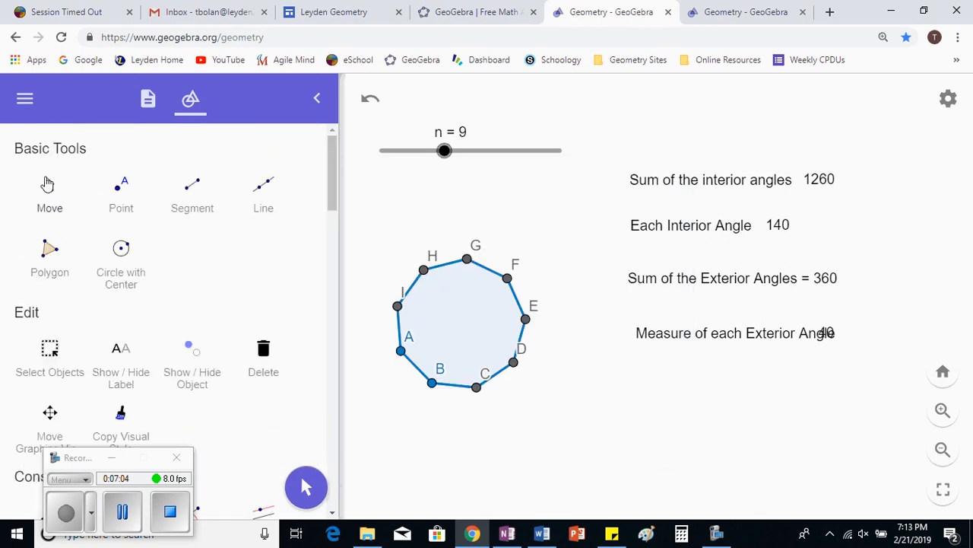
left_click_drag(836, 339, 856, 342)
left_click(750, 332)
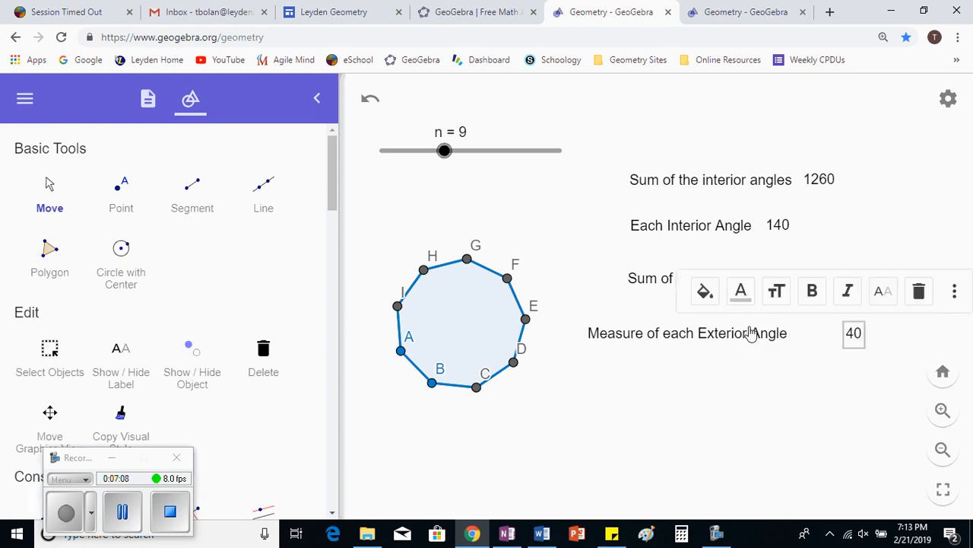
left_click_drag(749, 332, 794, 332)
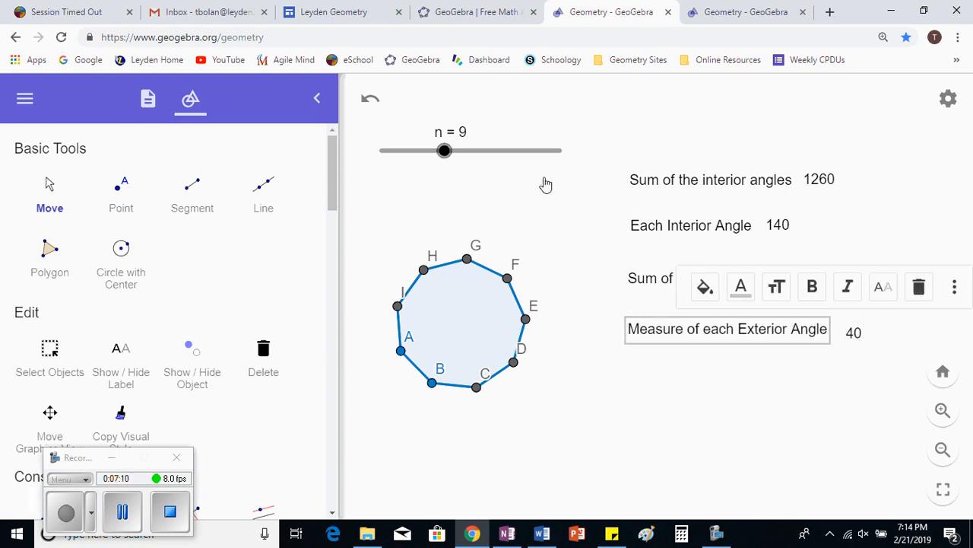
left_click(878, 187)
mouse_move(442, 150)
left_mouse_down()
mouse_move(393, 153)
mouse_move(541, 152)
mouse_move(433, 150)
left_mouse_up()
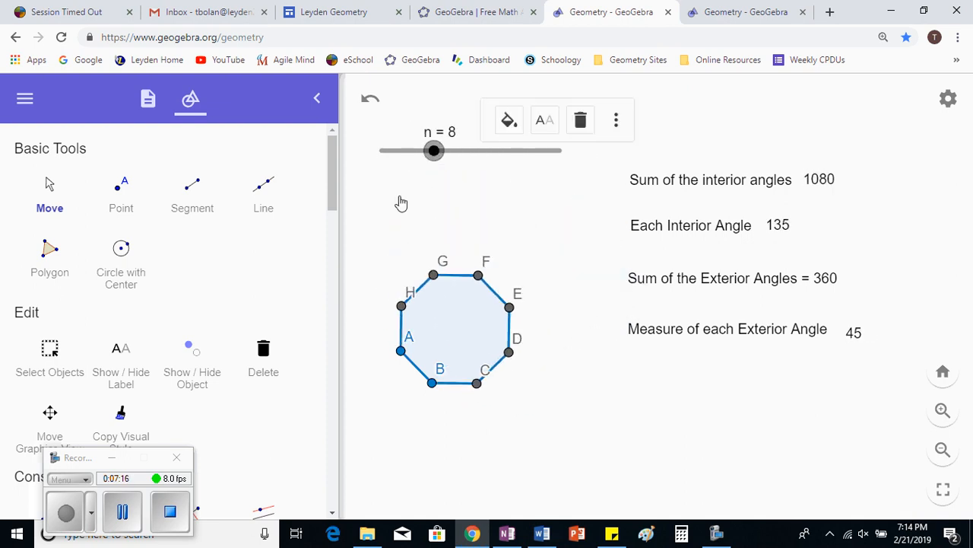